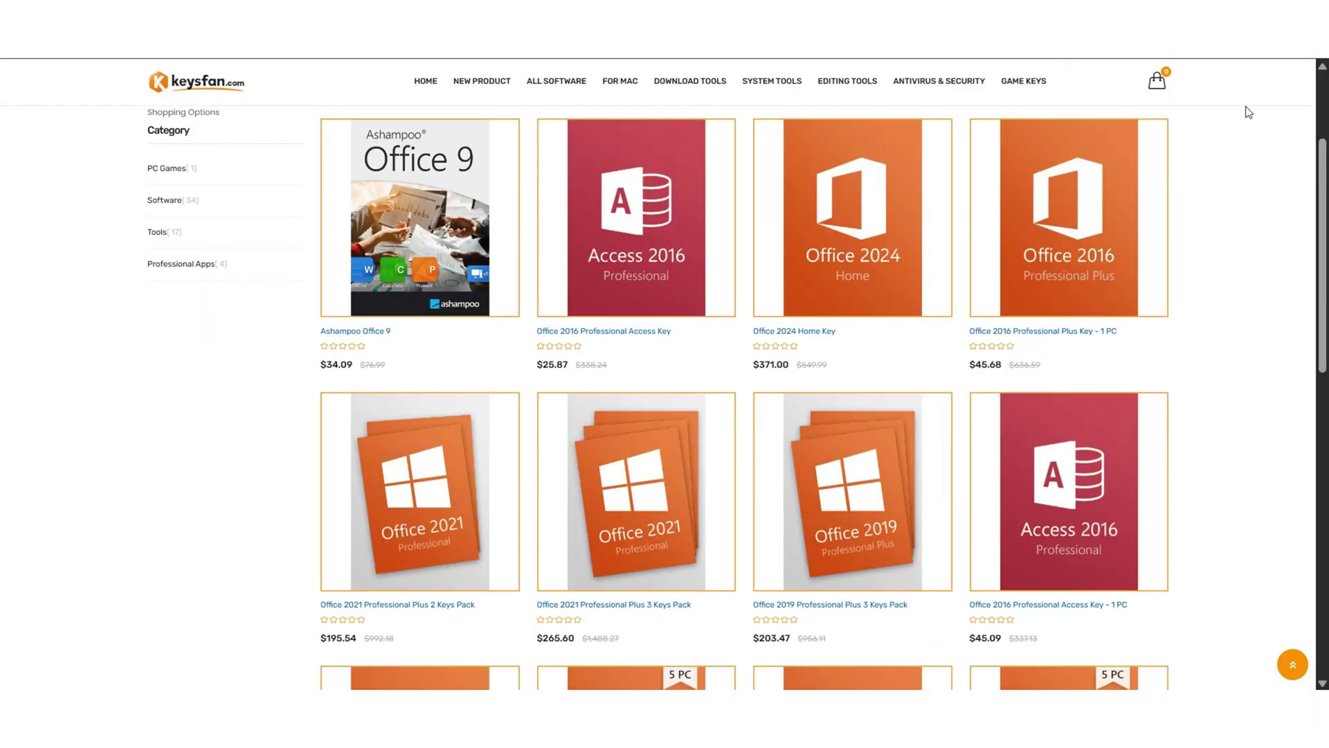
- Buy the Windows 11 Professional key with the RKT50 discount ($14.99) and place the order
scroll(1248, 112, "down", 5)
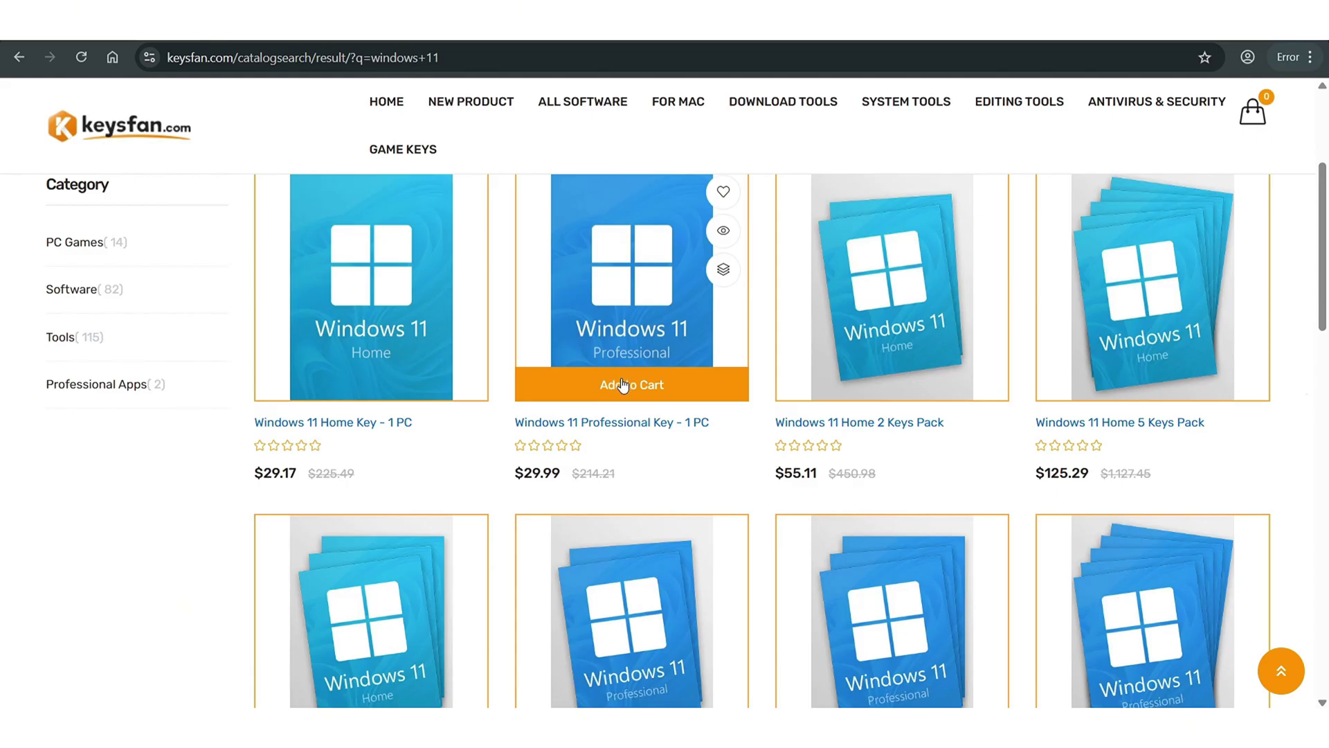
left_click(616, 382)
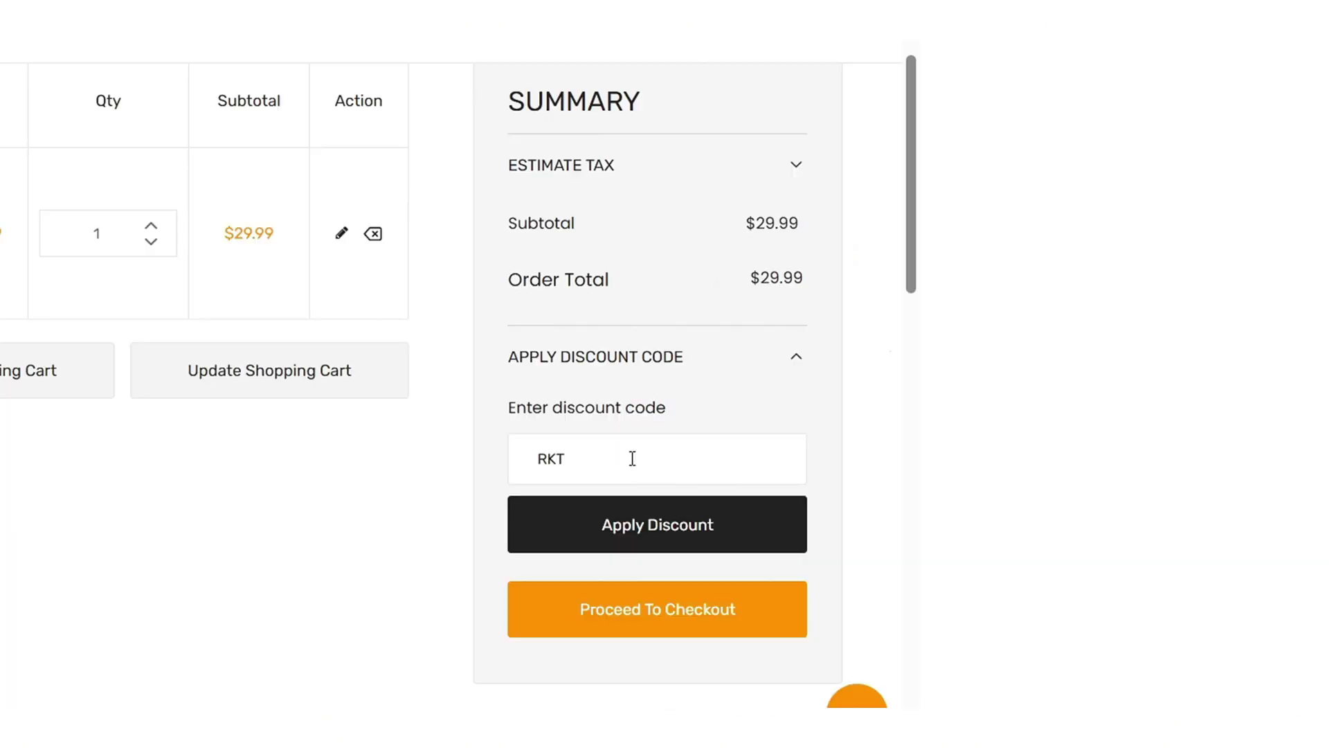
type("50")
key("Return")
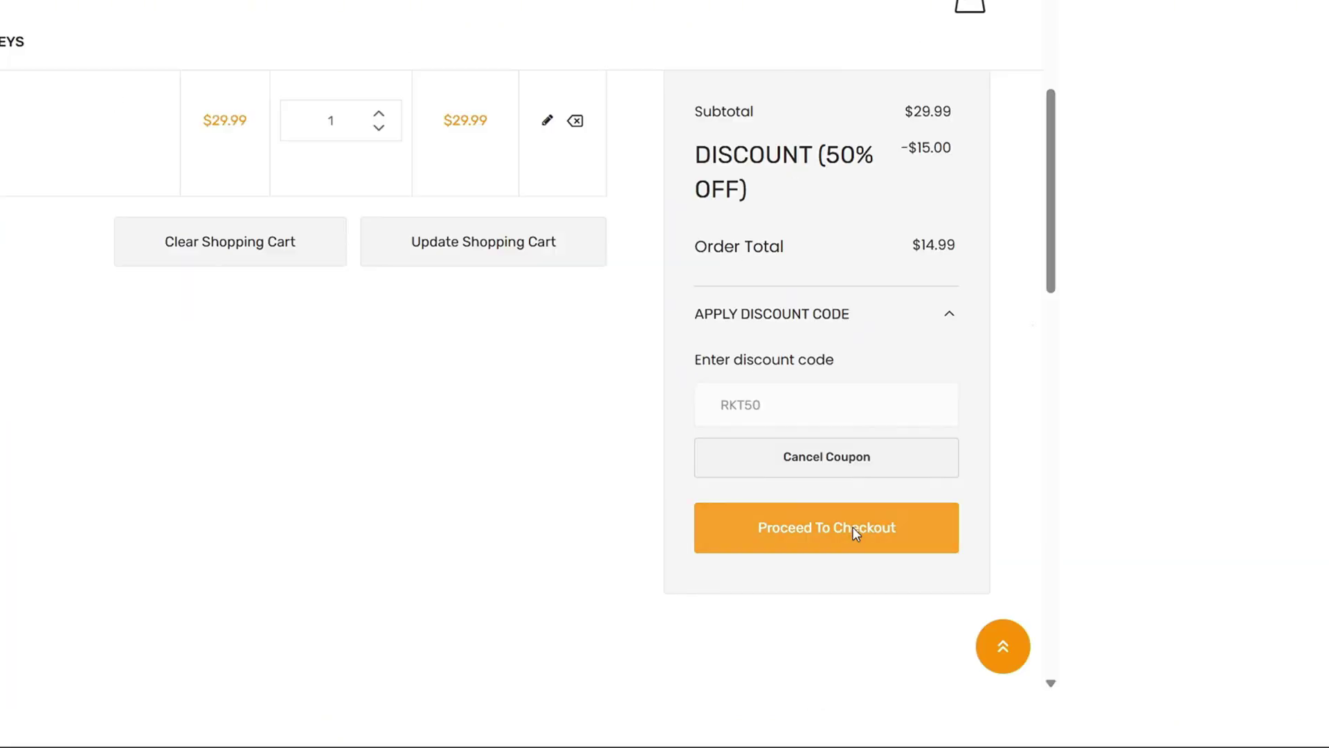
left_click(656, 687)
left_click(770, 603)
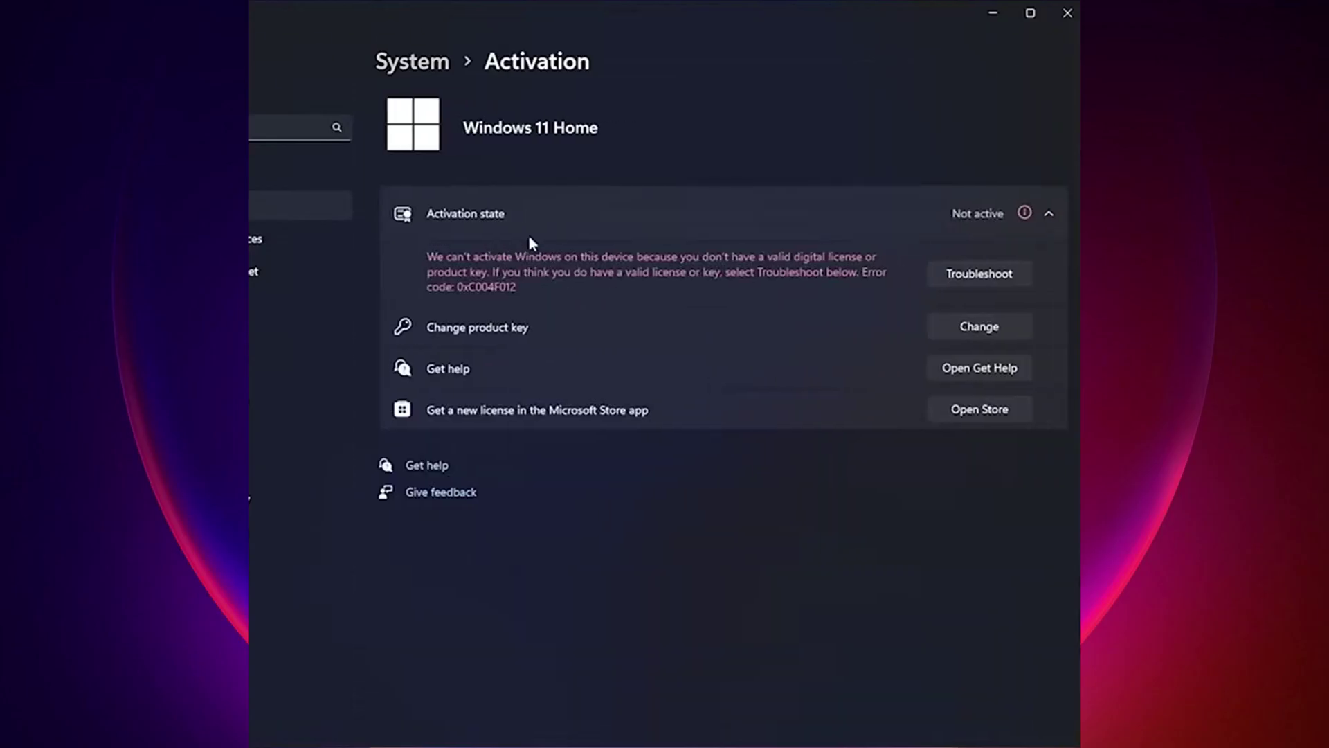
- Paste the new product key into Change product key and activate Windows 11 Home
left_click(936, 331)
left_click(470, 399)
right_click(418, 398)
left_click(458, 418)
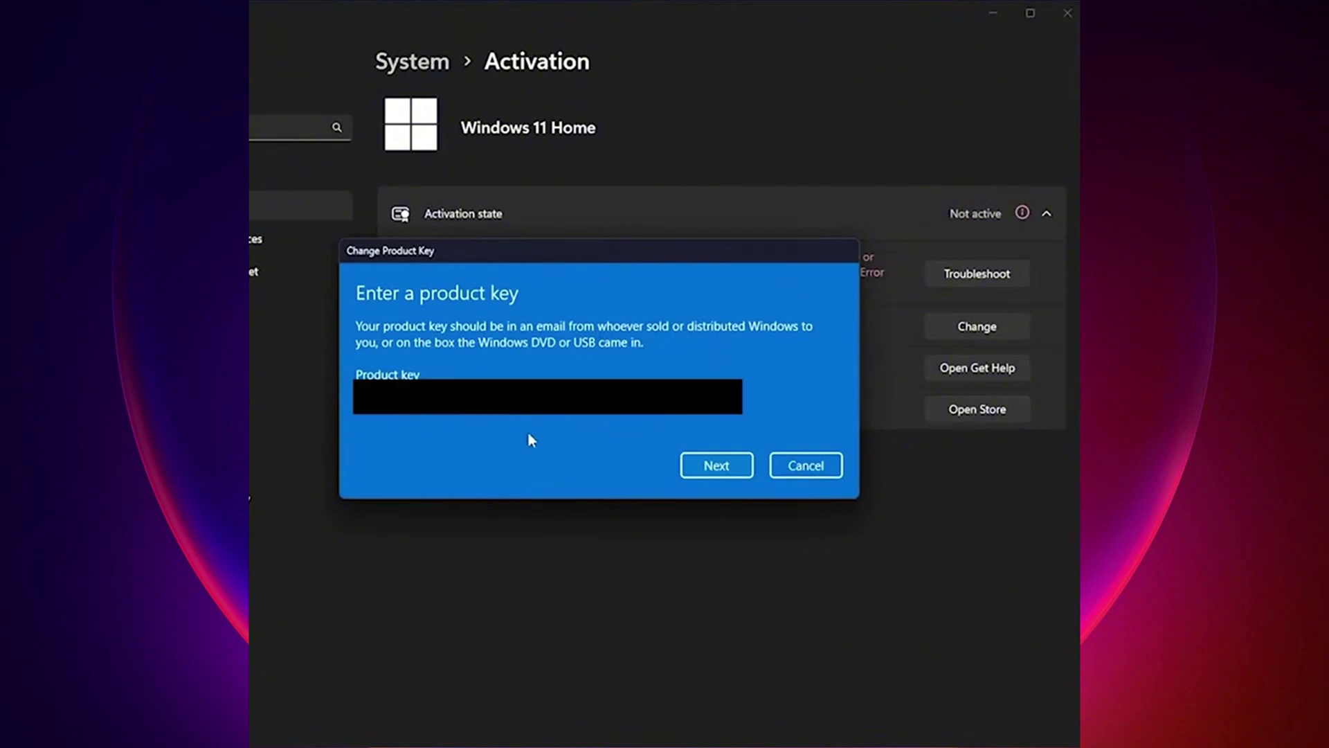
left_click(720, 465)
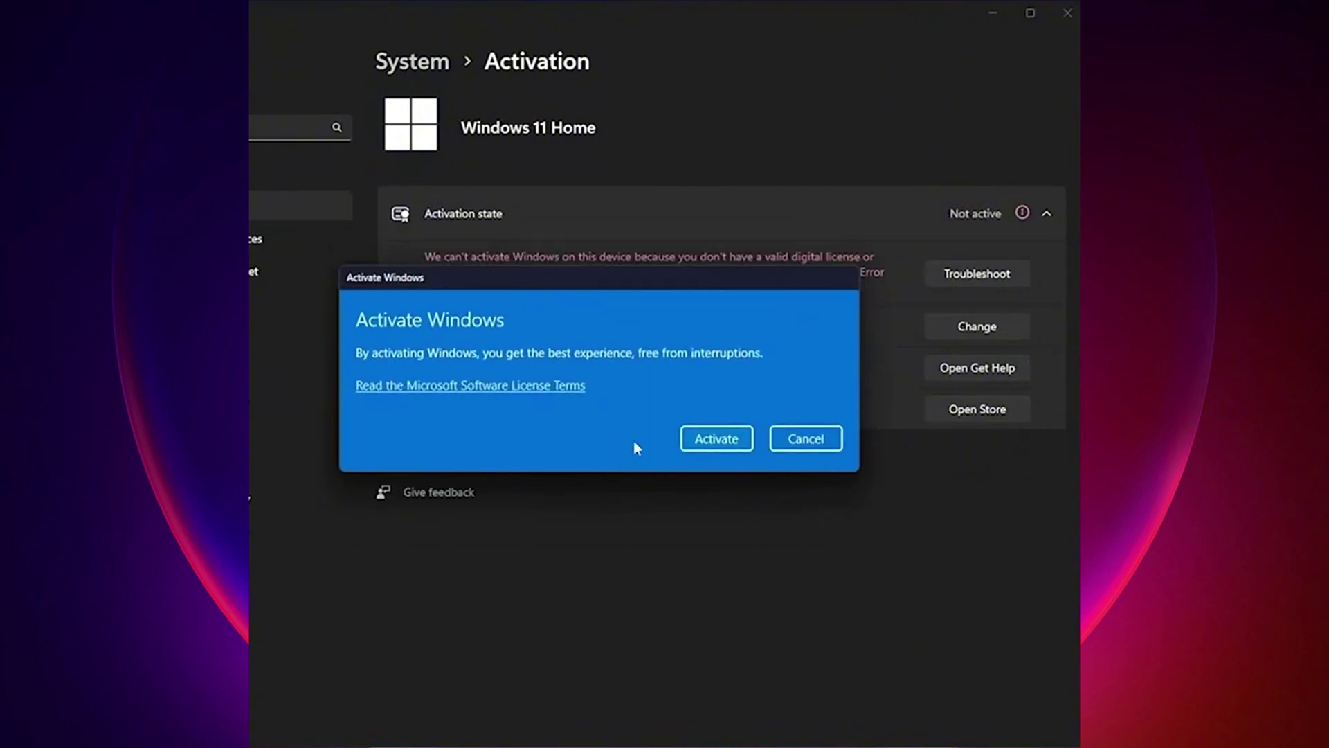
left_click(716, 438)
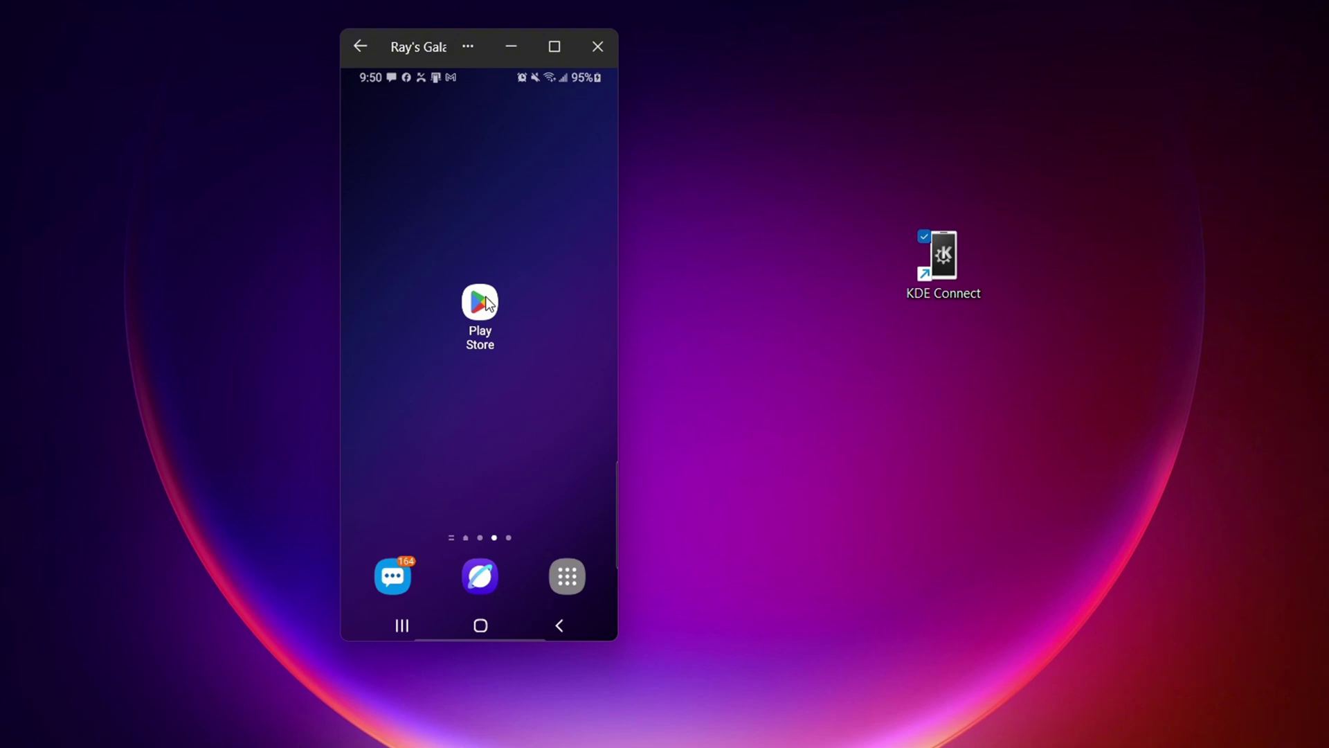
left_click(488, 303)
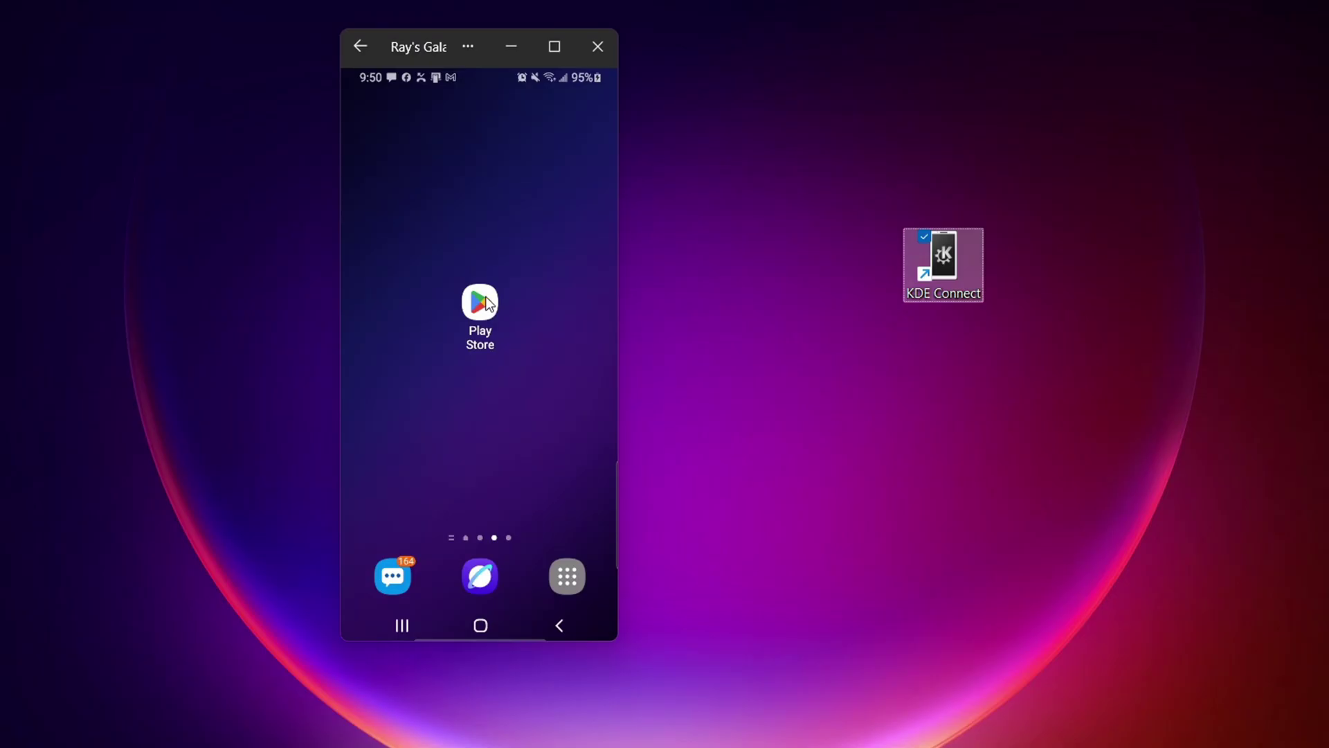
- Install KDE Connect on the phone from the Play Store and open it
left_click(485, 297)
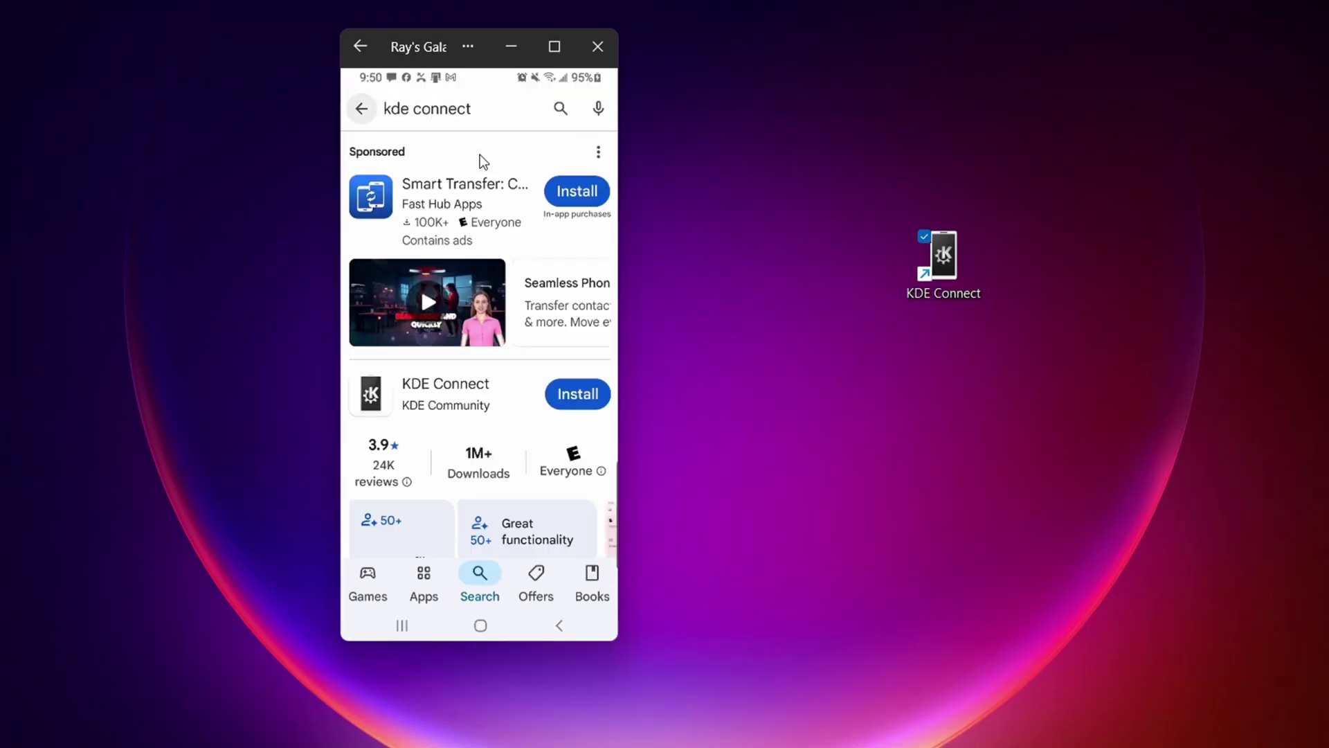
scroll(478, 318, "down", 1)
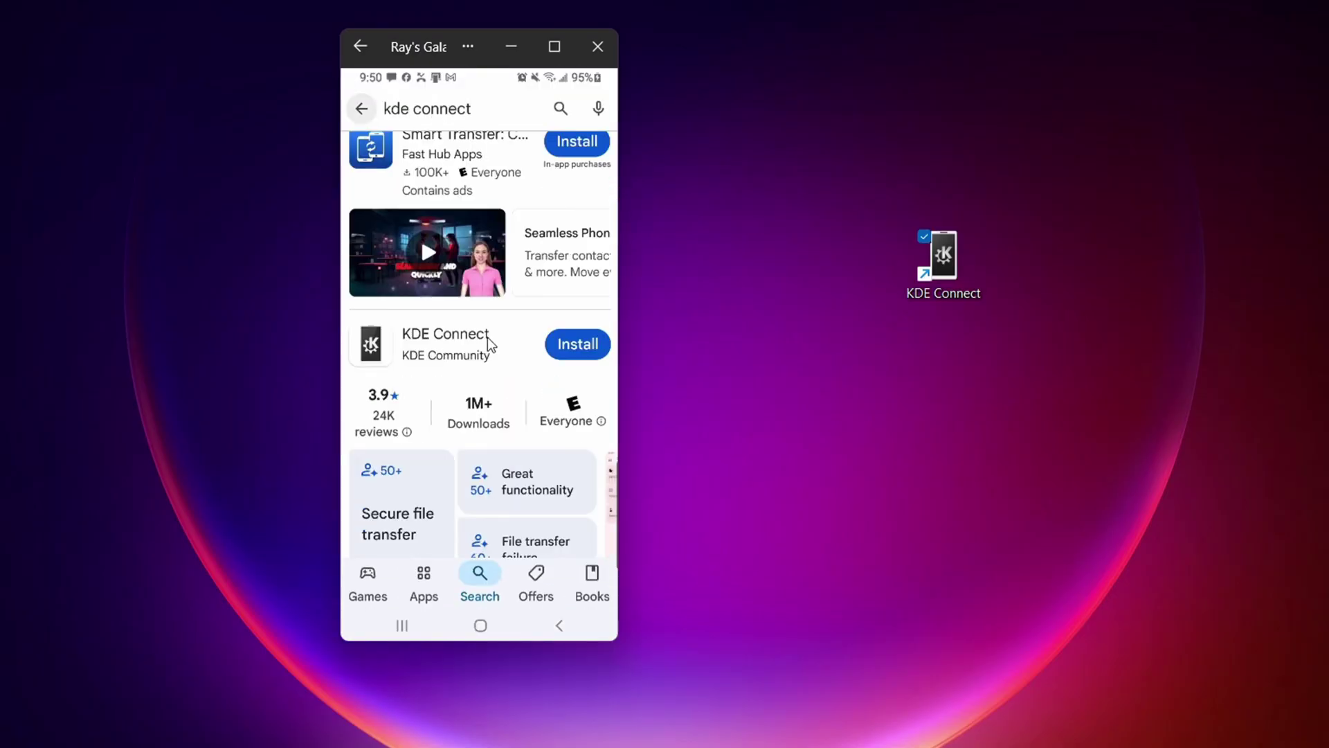
left_click(589, 355)
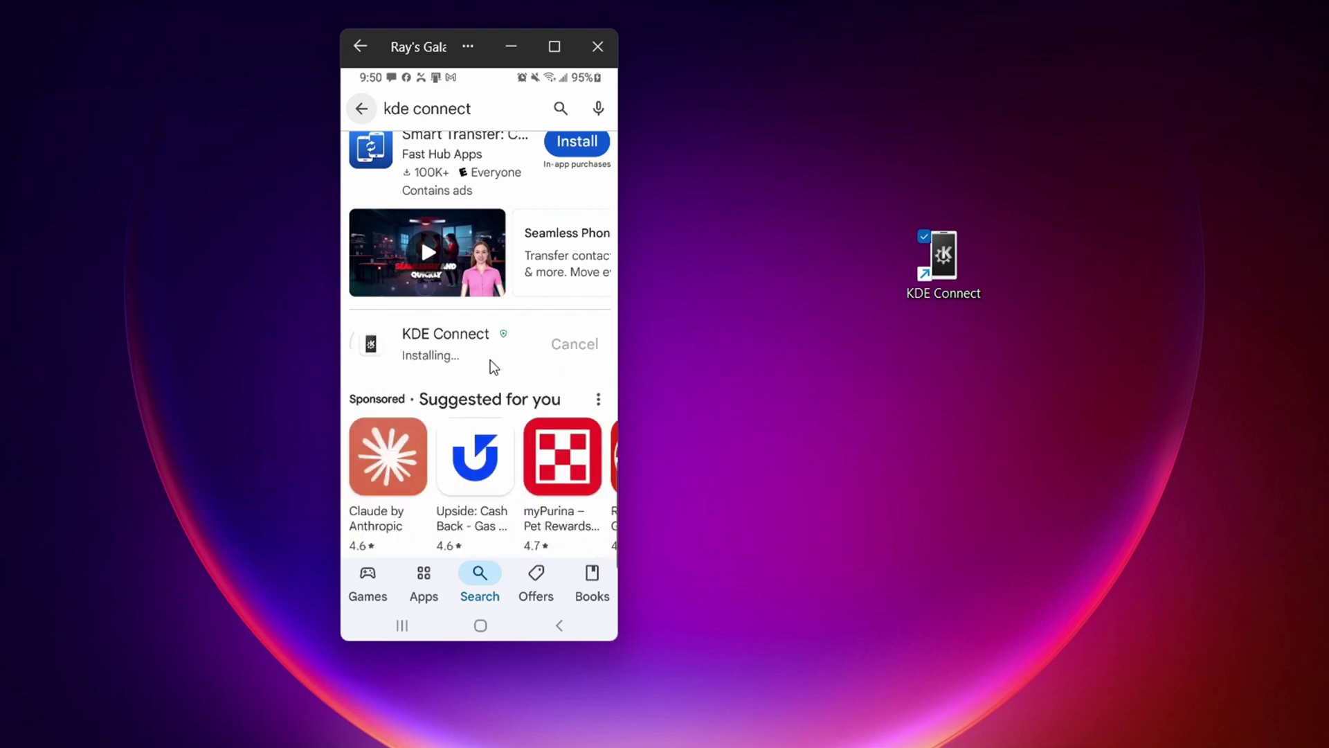
left_click(575, 344)
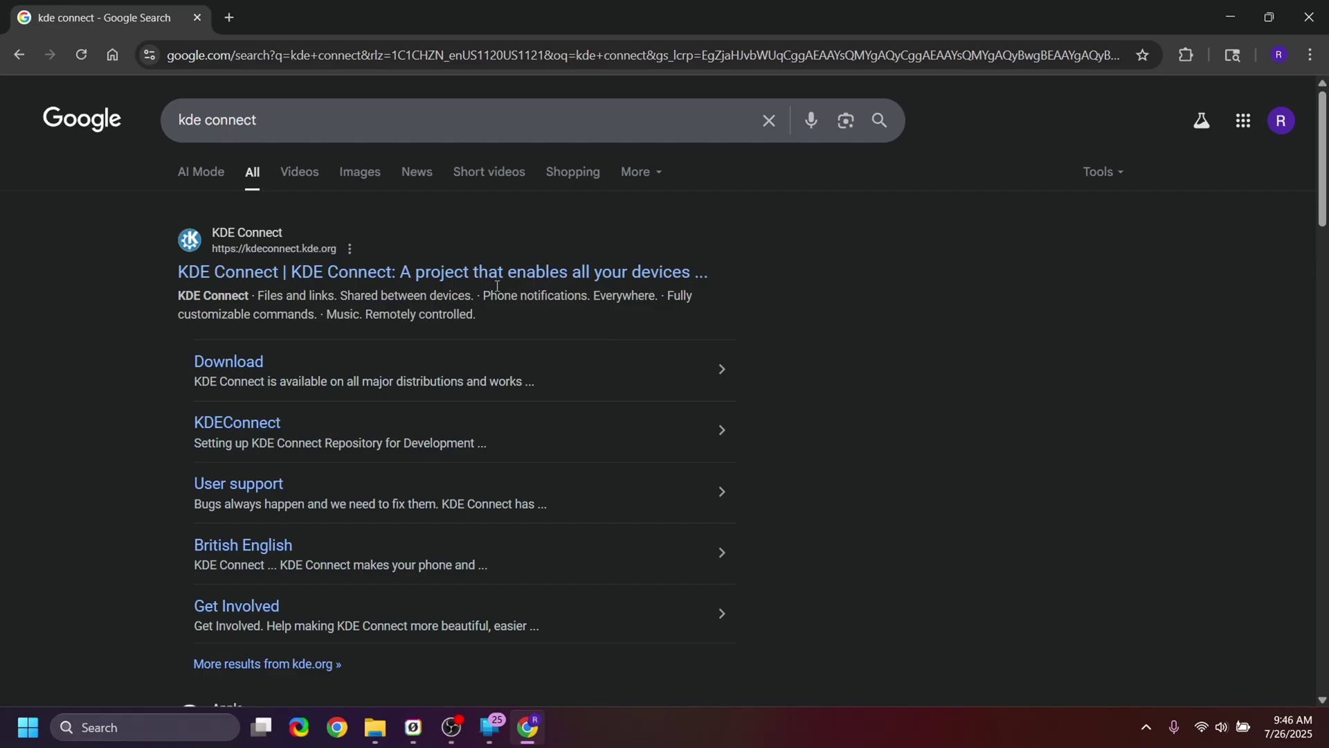
- Download the KDE Connect Windows offline installer, launch it, and choose install for everyone
left_click(594, 272)
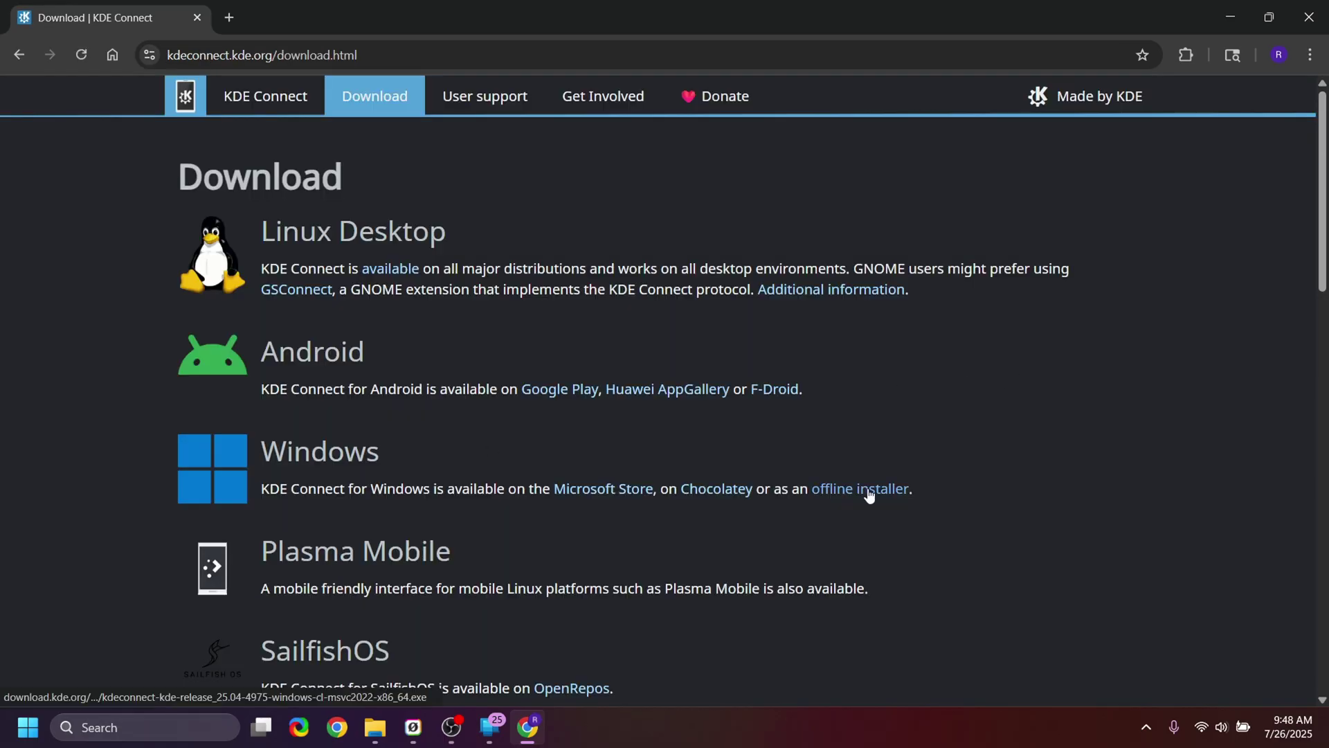
left_click(870, 495)
left_click(1205, 95)
double_click(607, 311)
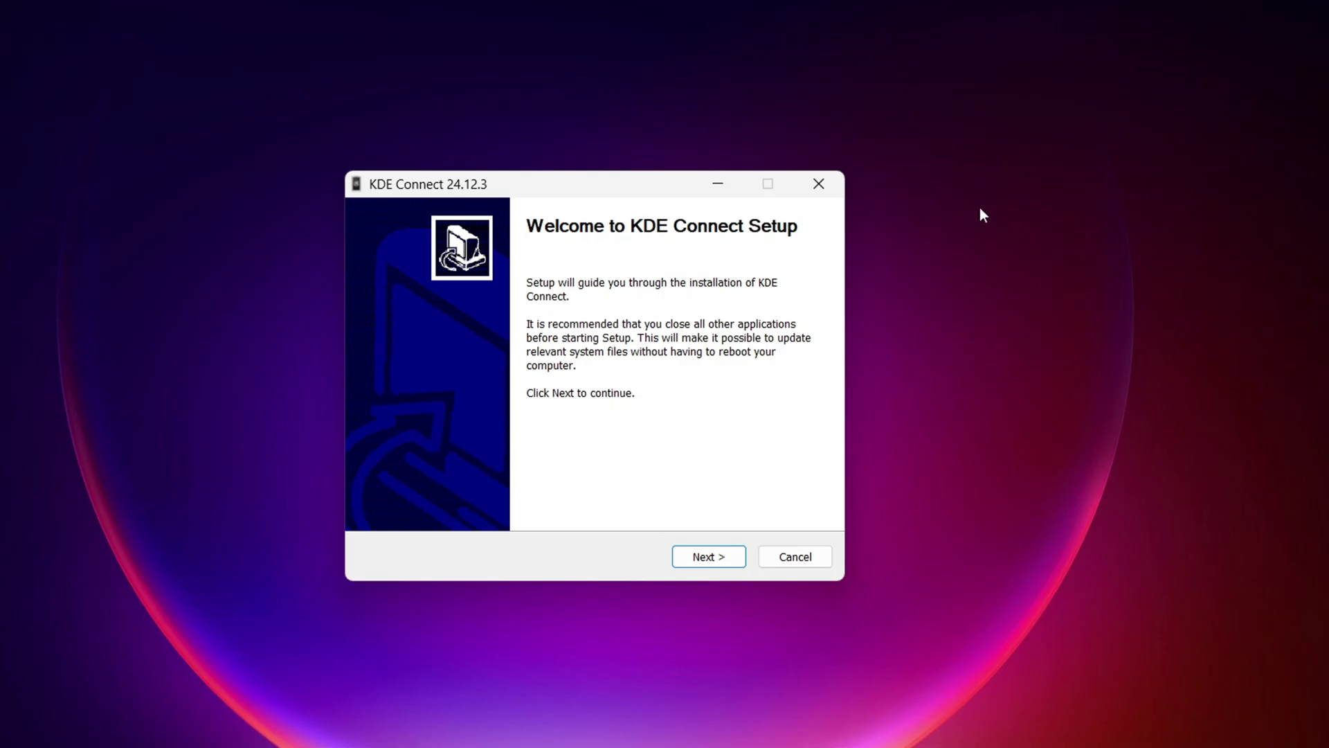
left_click(695, 558)
left_click(696, 559)
- Keep the default location and Start Menu folder, install KDE Connect 24.12.3, and launch it
left_click(699, 558)
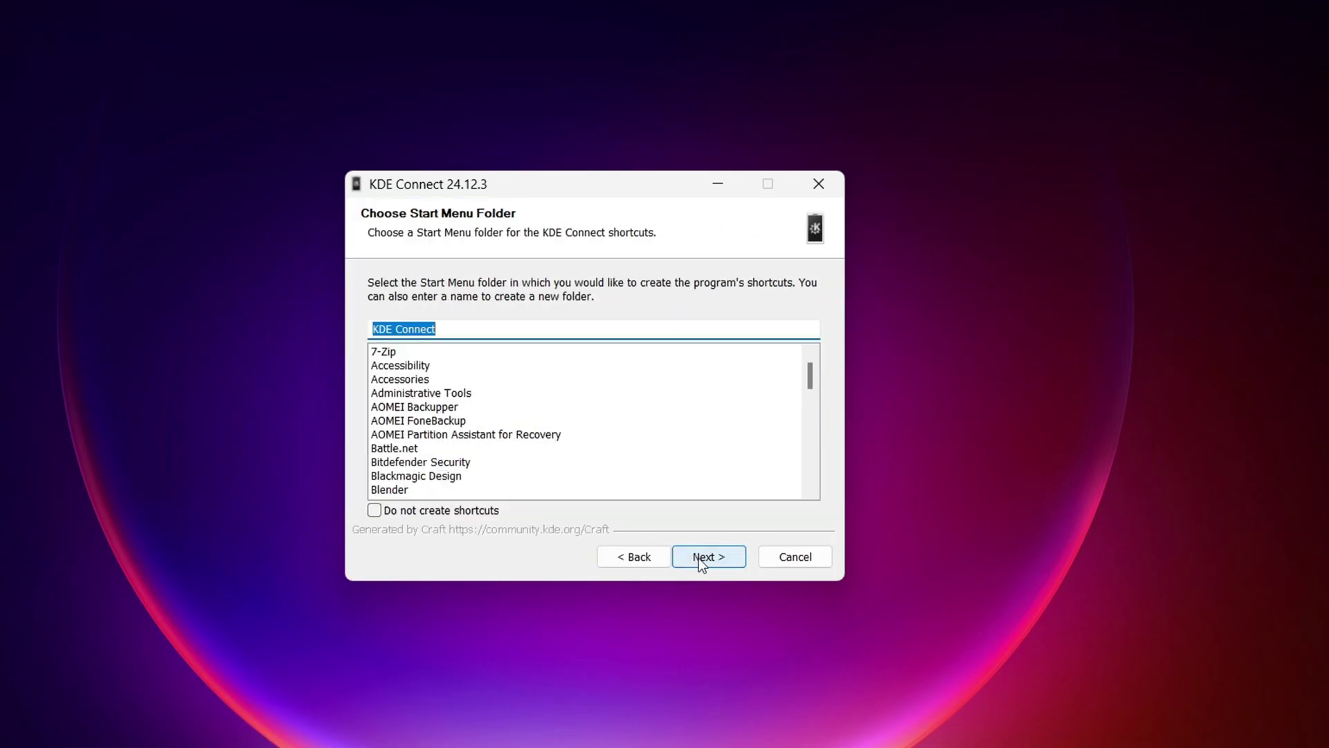
left_click(699, 558)
left_click(702, 558)
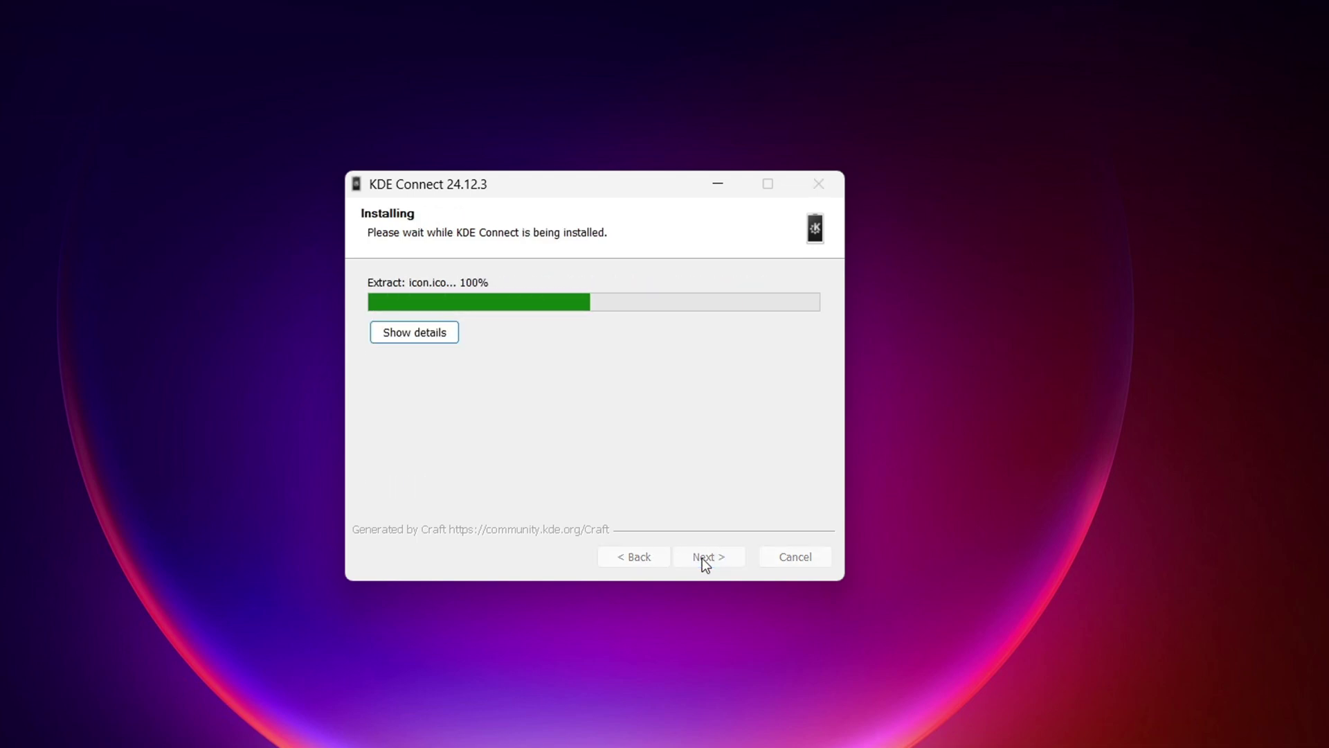
left_click(702, 558)
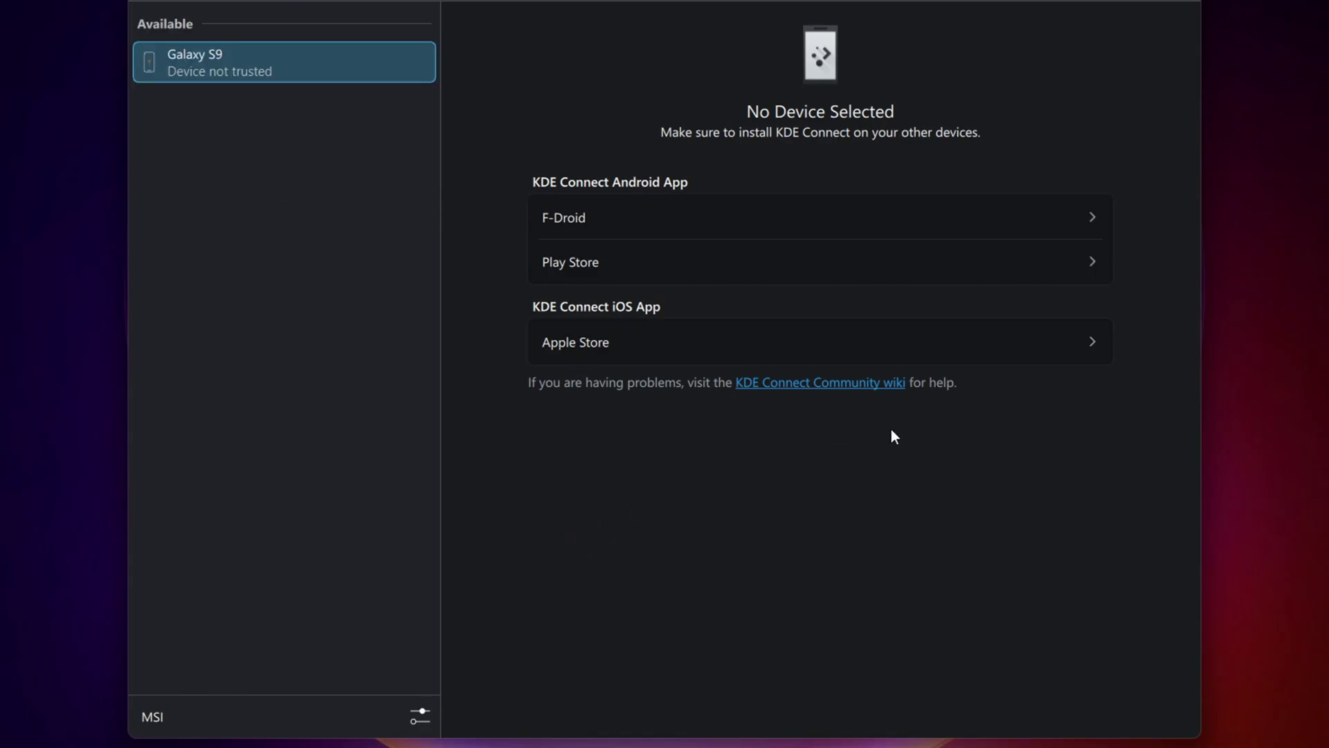
- Request pairing with the Galaxy S9 from the PC and accept it on the phone
left_click(302, 62)
left_click(821, 396)
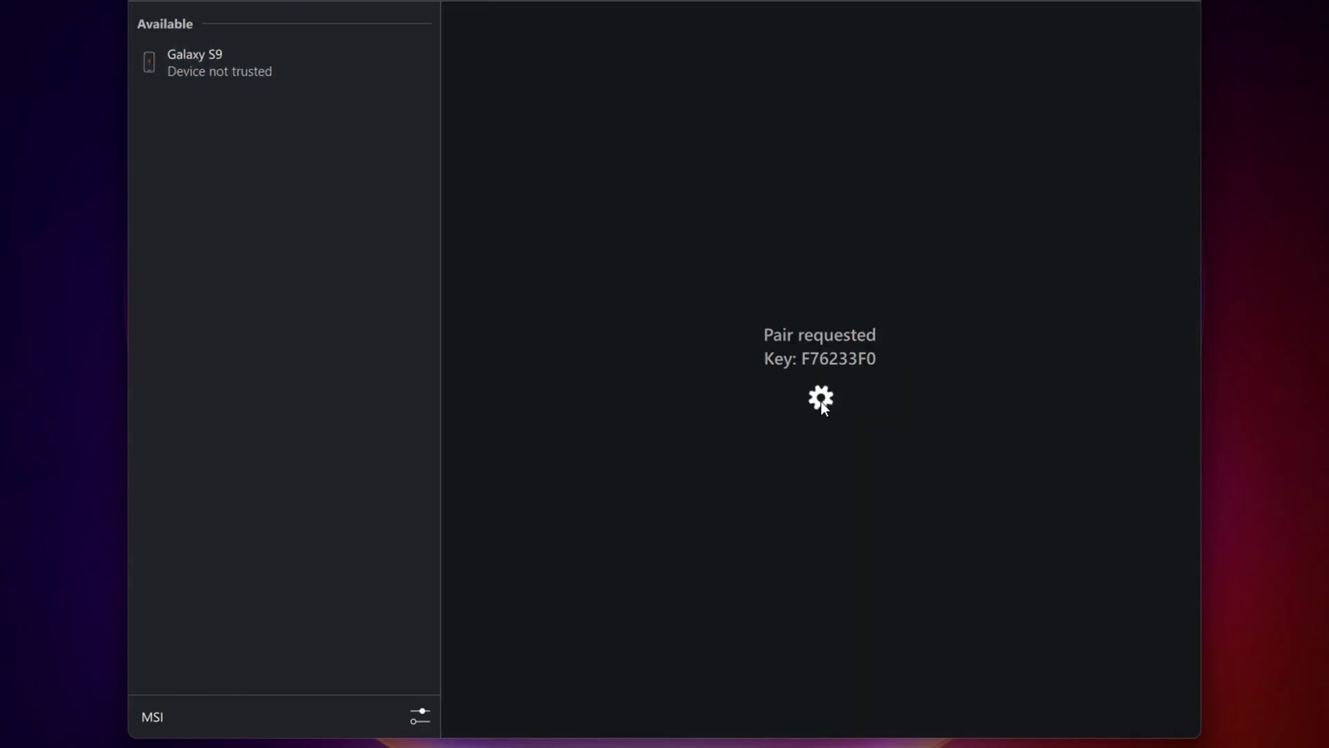
mouse_move(443, 744)
left_click(446, 665)
left_click(420, 296)
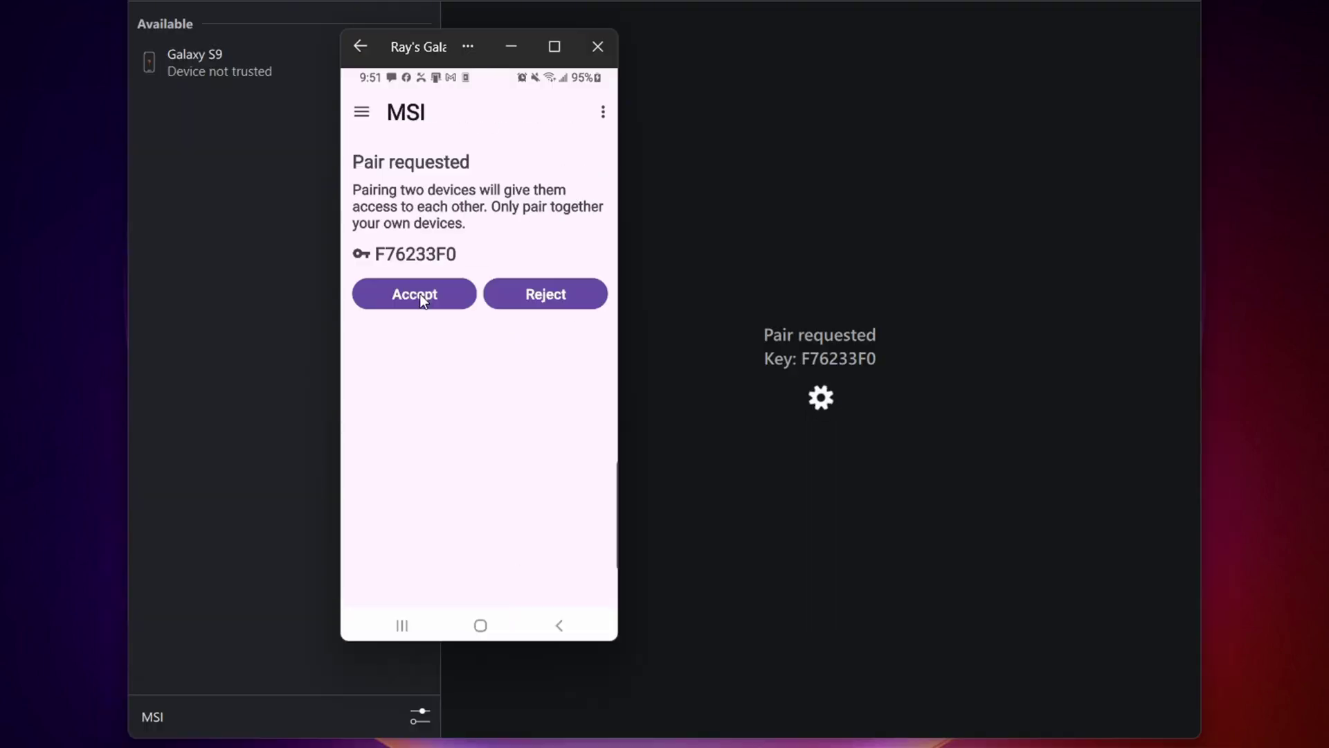
left_click(420, 294)
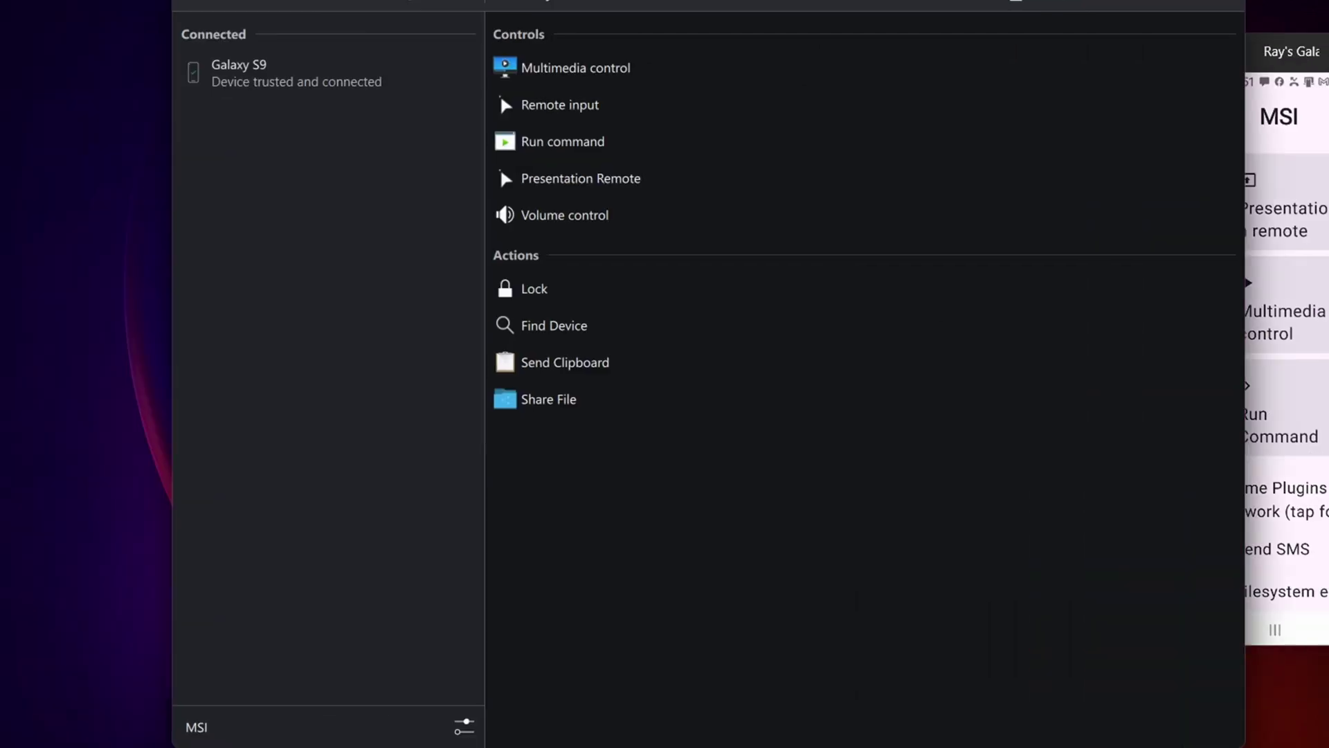
- Grant the phone's KDE Connect app the Send SMS, phone call and SMS permissions
right_click(53, 113)
key("Escape")
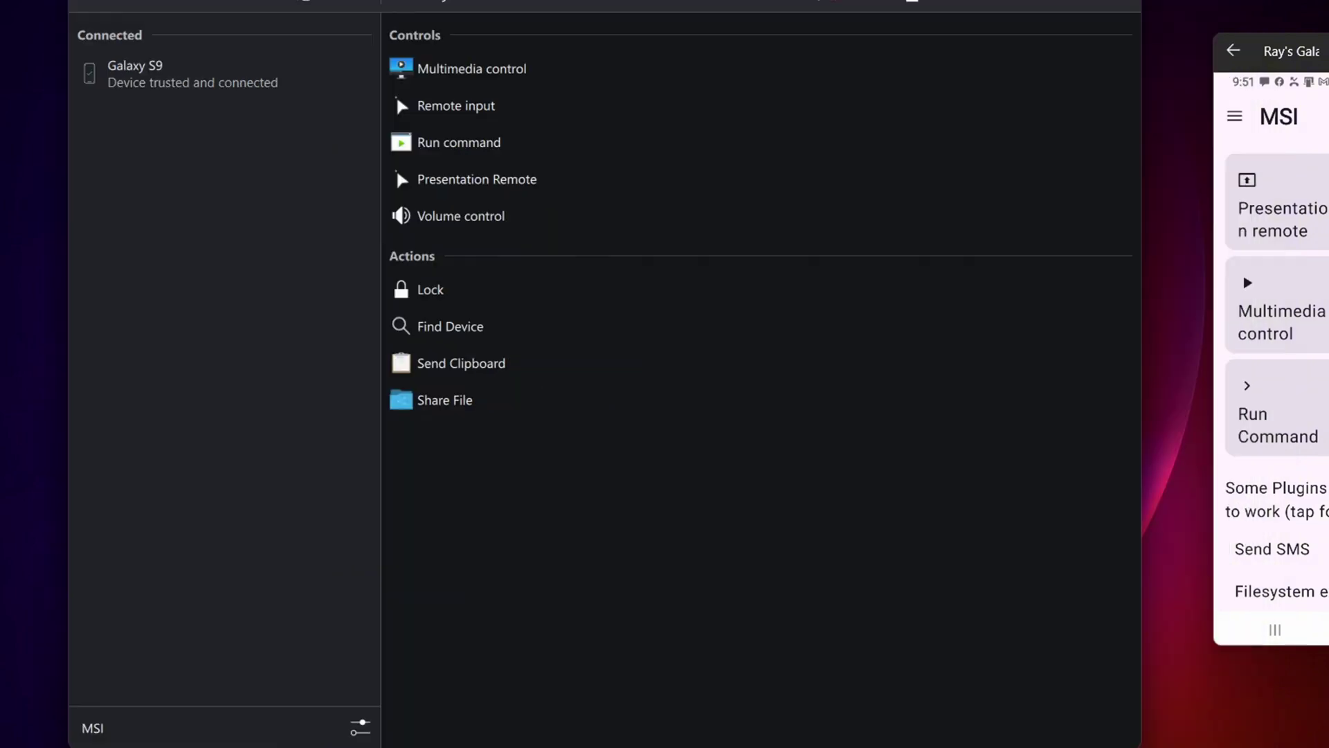
left_click_drag(1292, 57, 1105, 34)
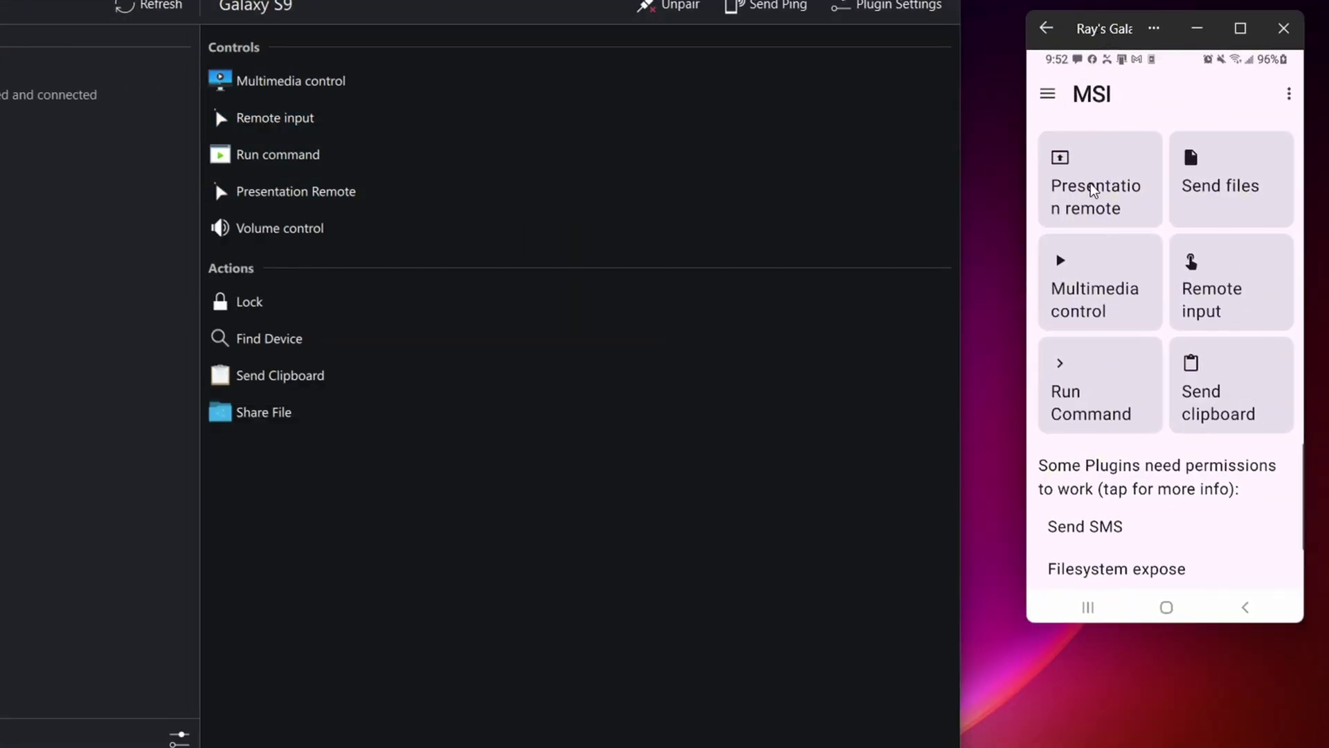
left_click(1115, 525)
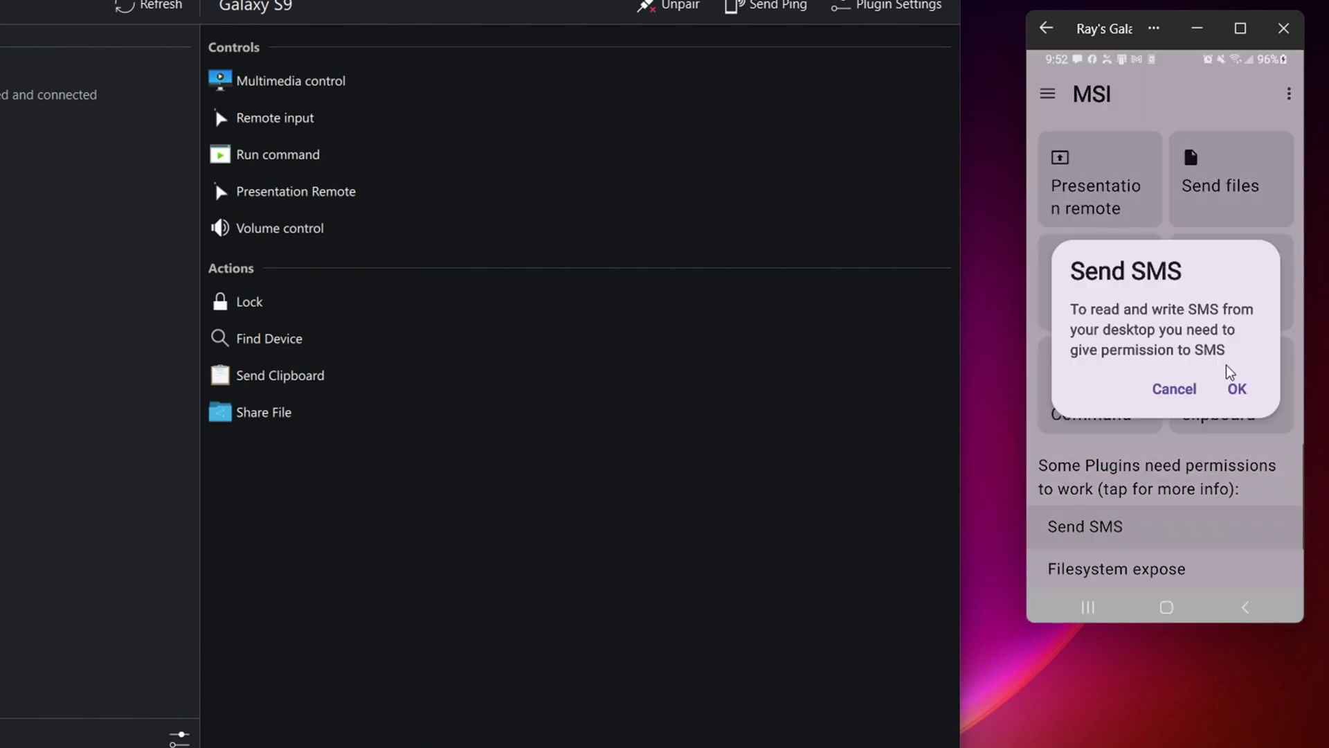
left_click(1236, 386)
left_click(1175, 509)
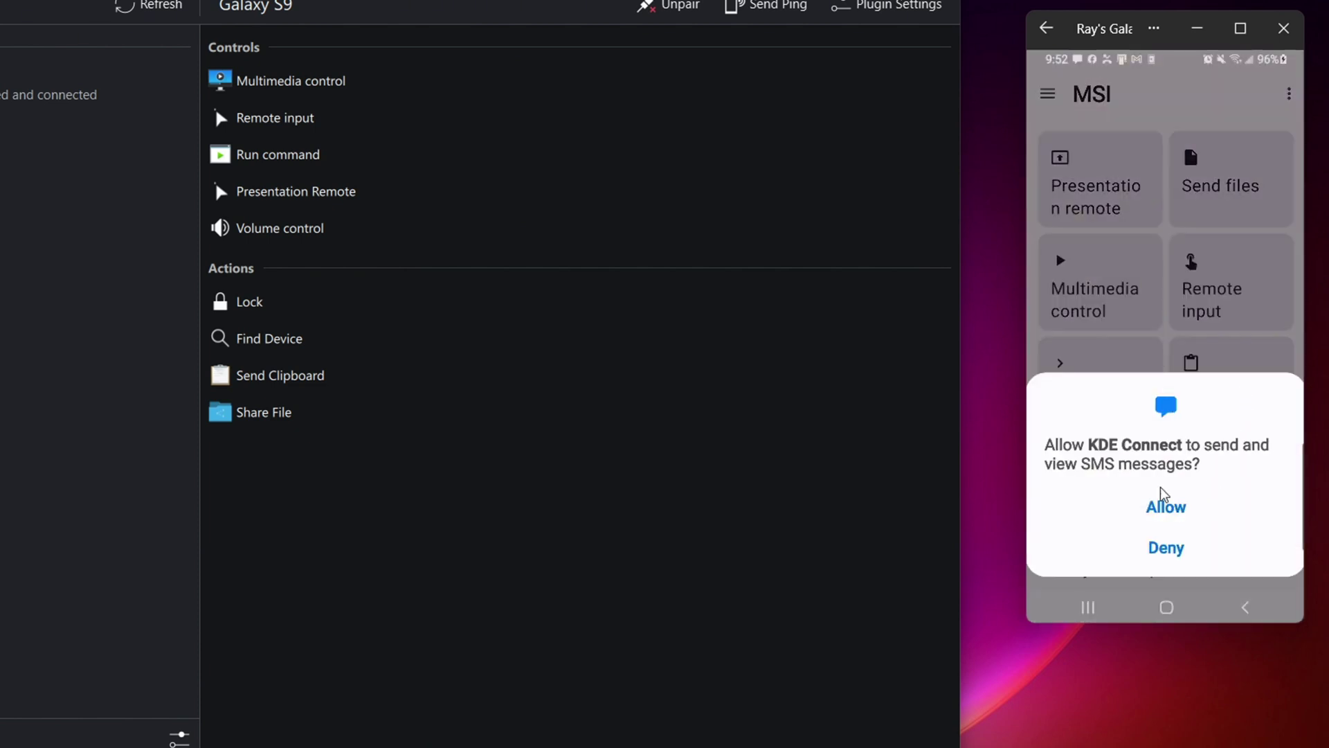
left_click(1165, 507)
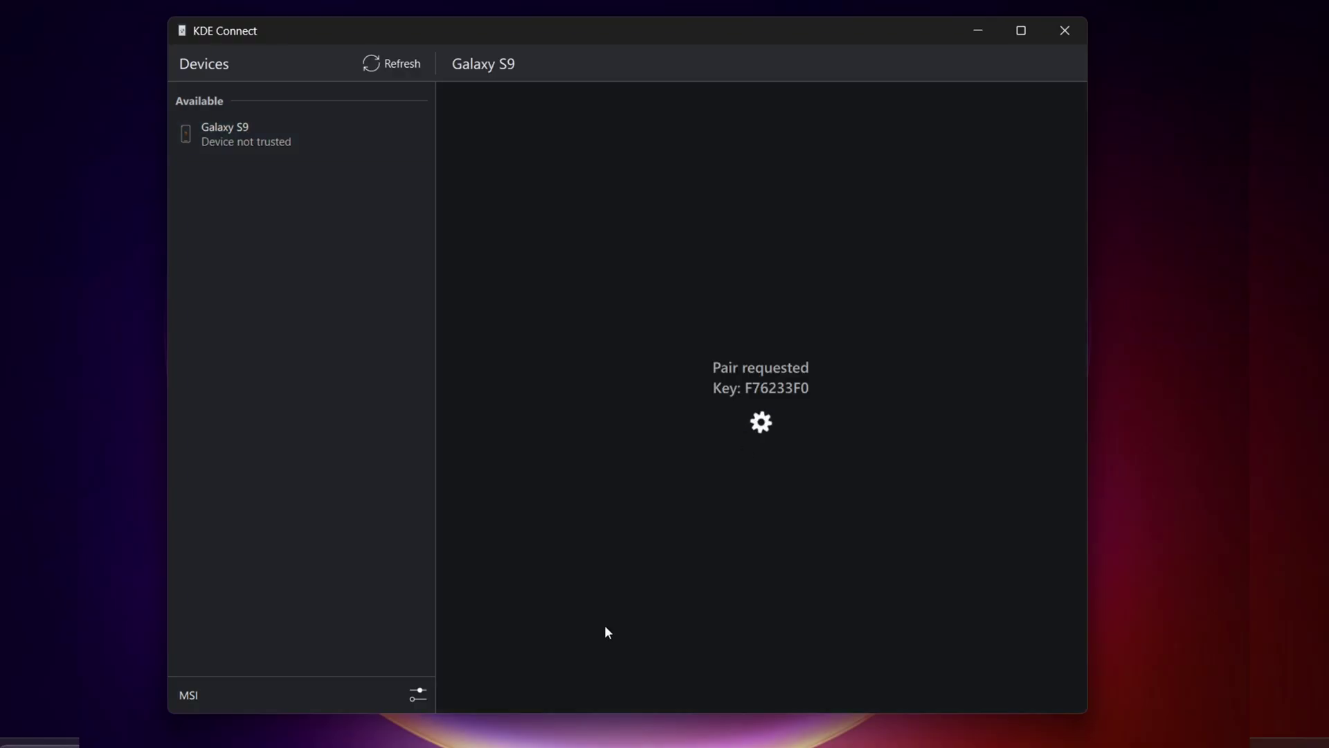
- Open MSI under Available devices in the phone app and accept its pairing request
key("alt+Tab")
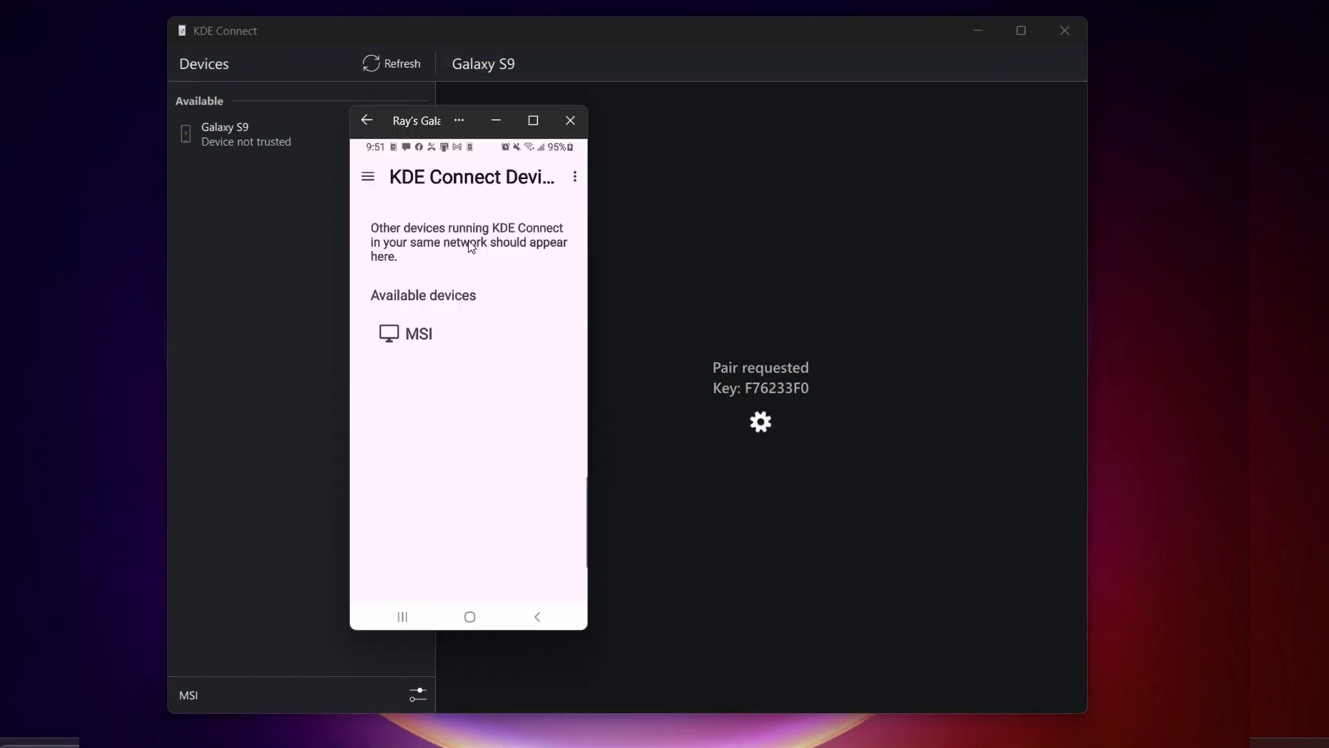
left_click(421, 335)
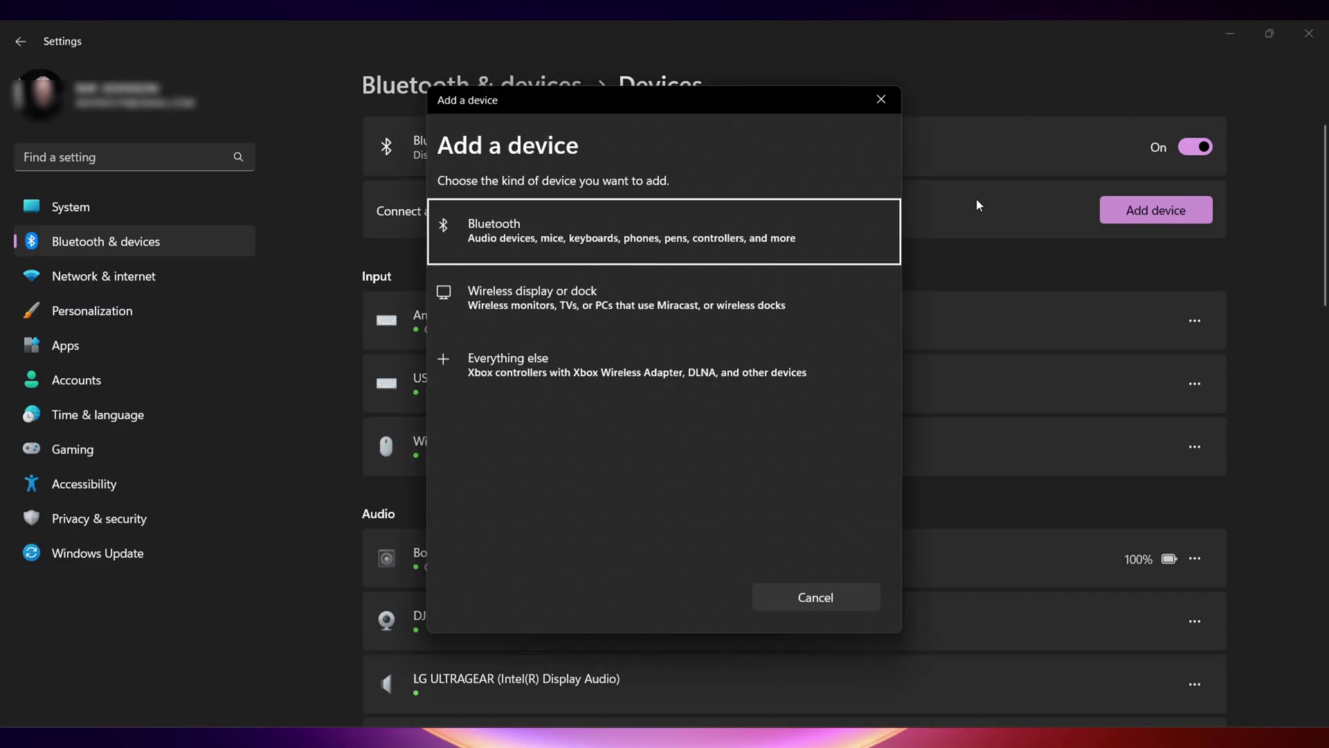
left_click(588, 223)
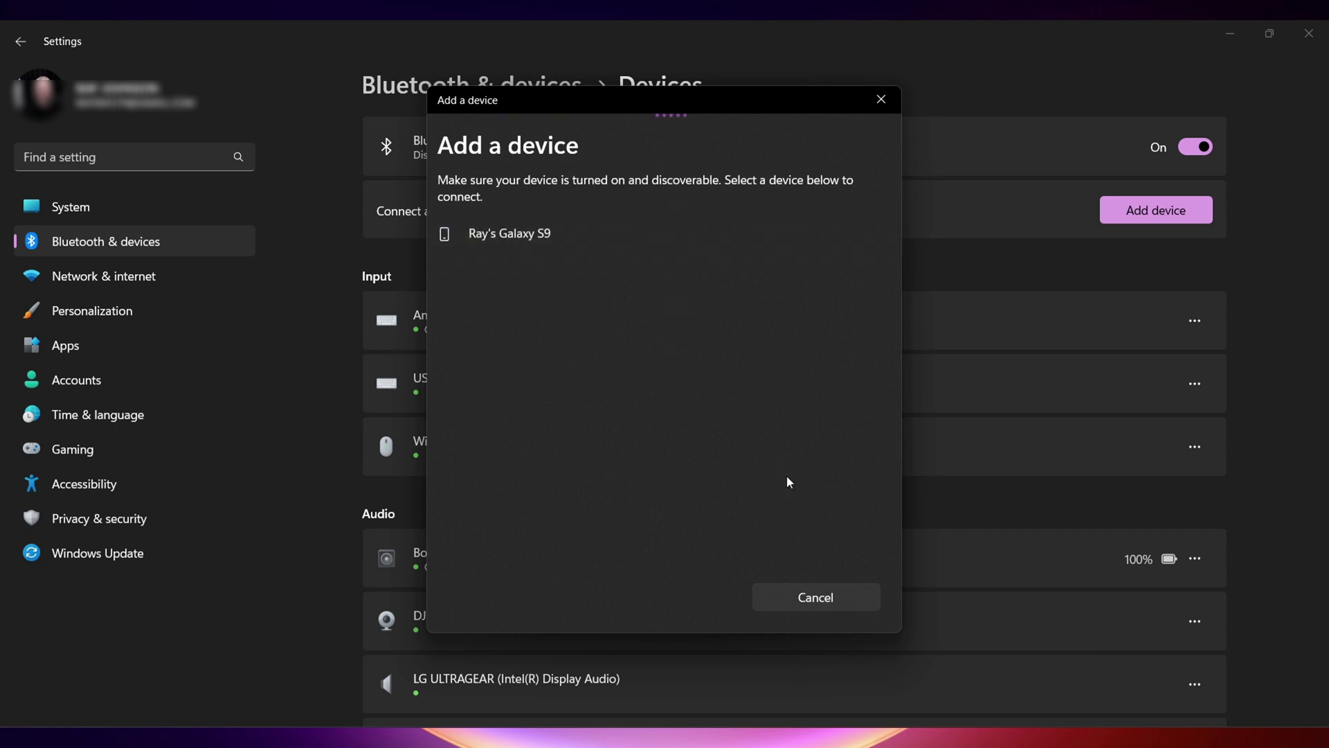
- Pair the Galaxy S9 over Bluetooth, accepting on the phone and confirming the matching PIN
left_click(682, 665)
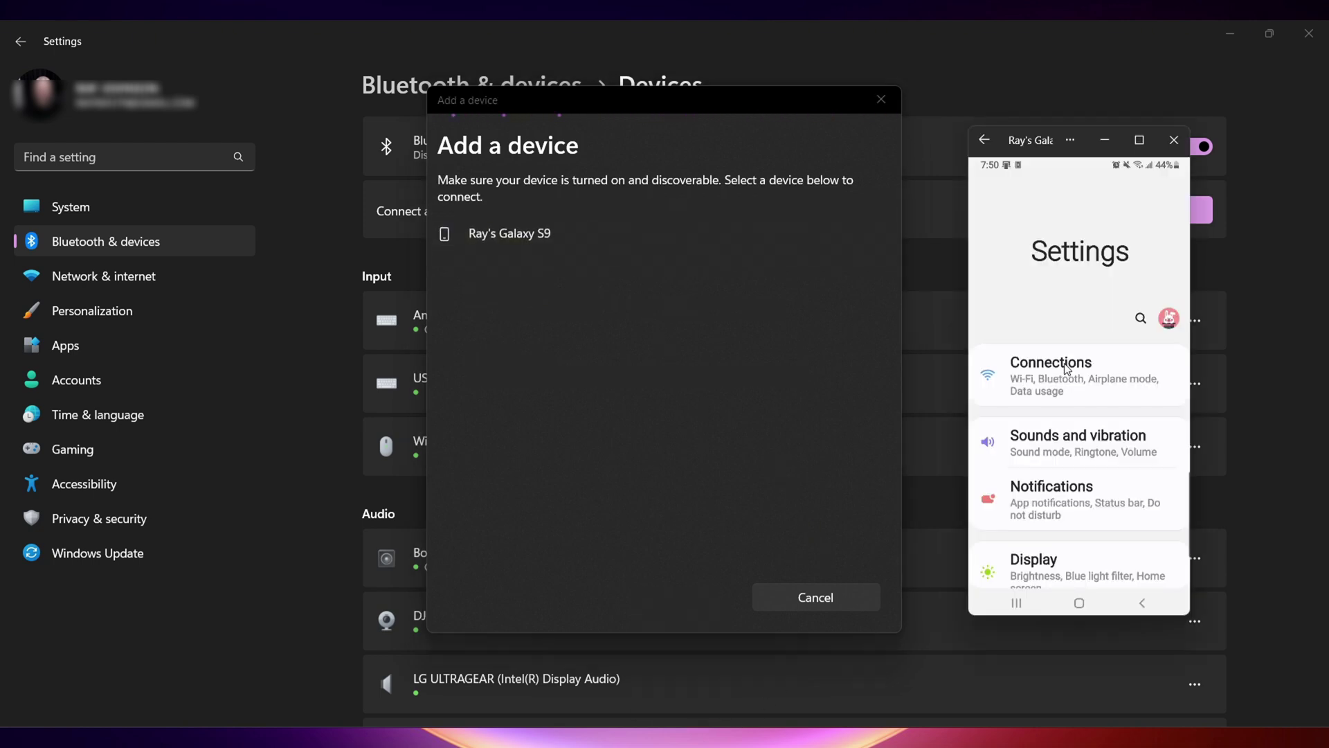
left_click(527, 240)
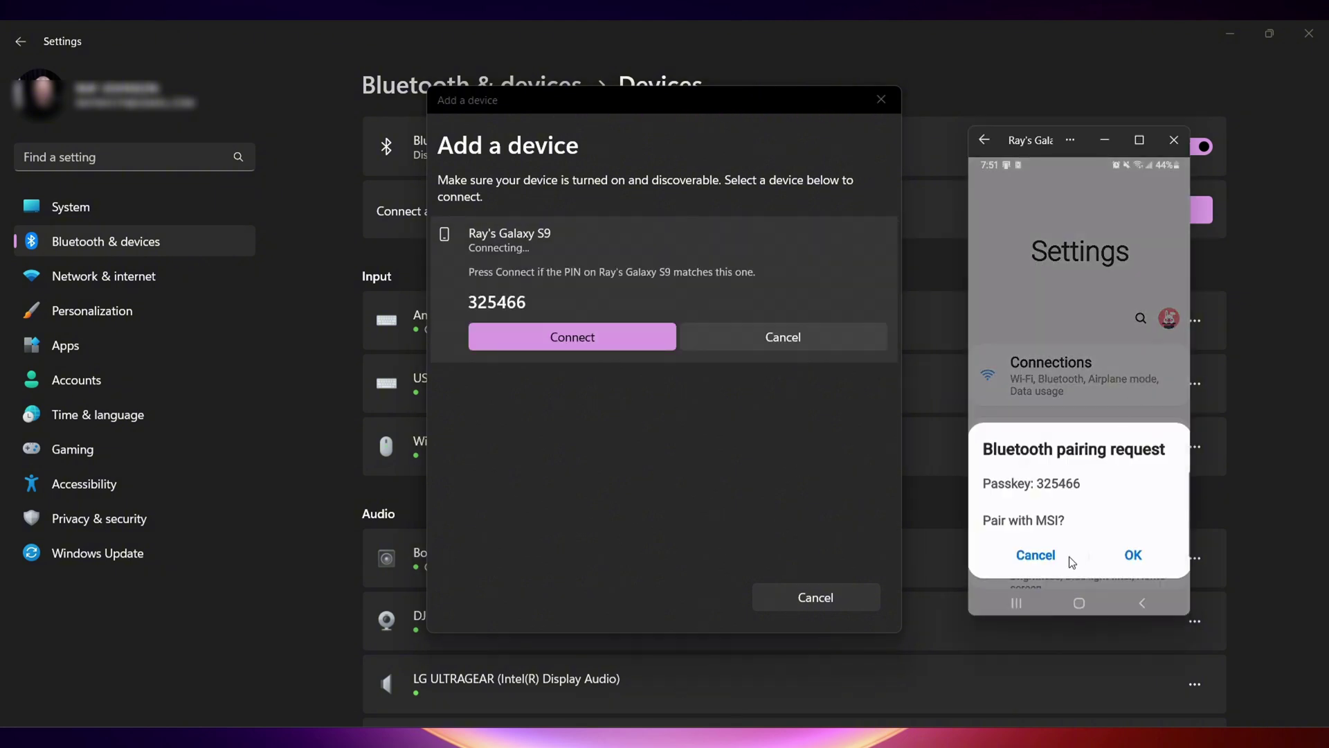
left_click(1124, 554)
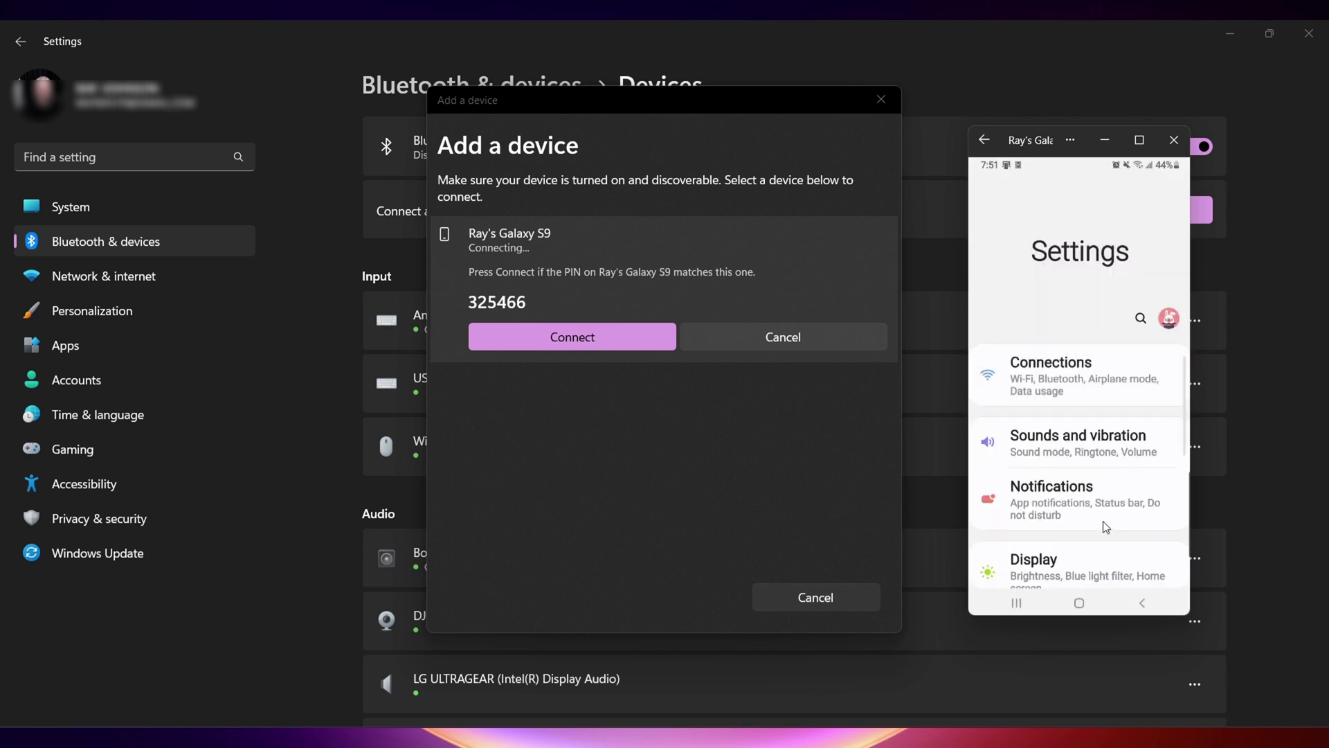
left_click(599, 338)
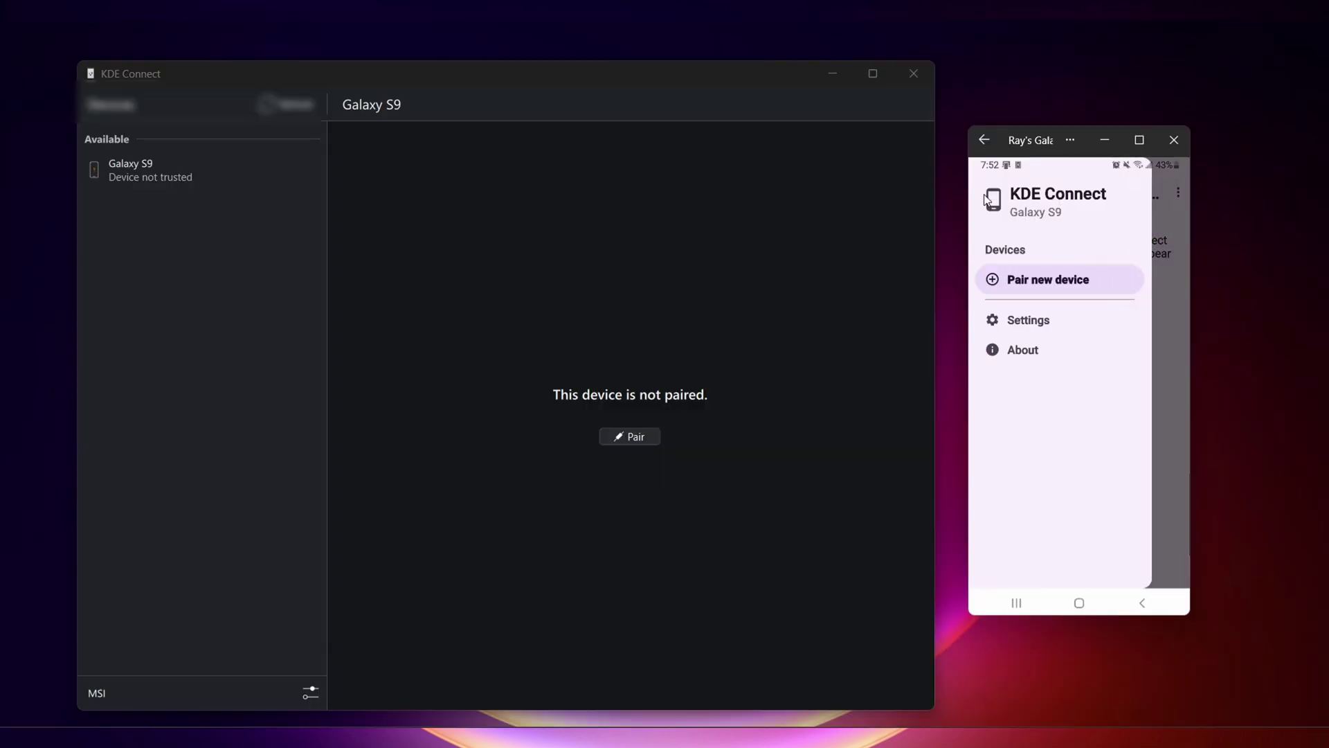
- Switch on Enable bluetooth (beta) in the phone KDE Connect app's Settings
left_click(1018, 322)
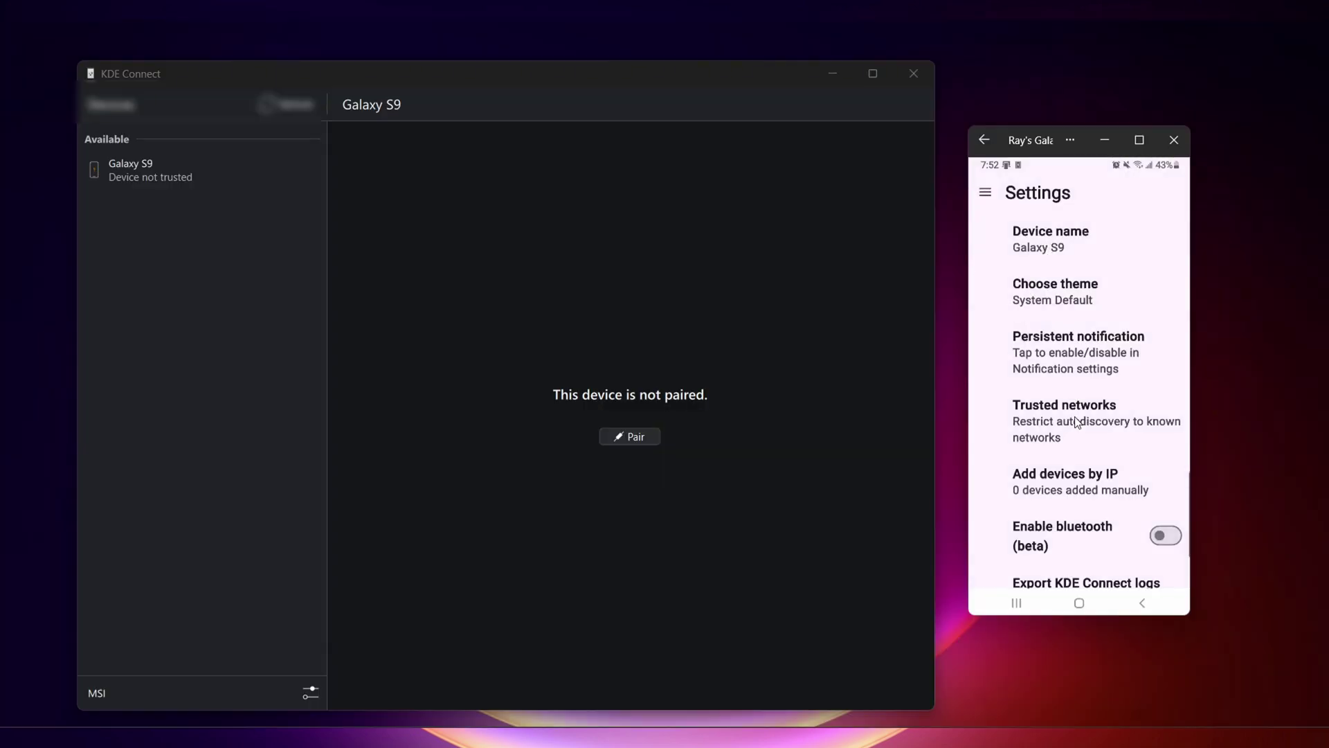
scroll(1076, 421, "down", 1)
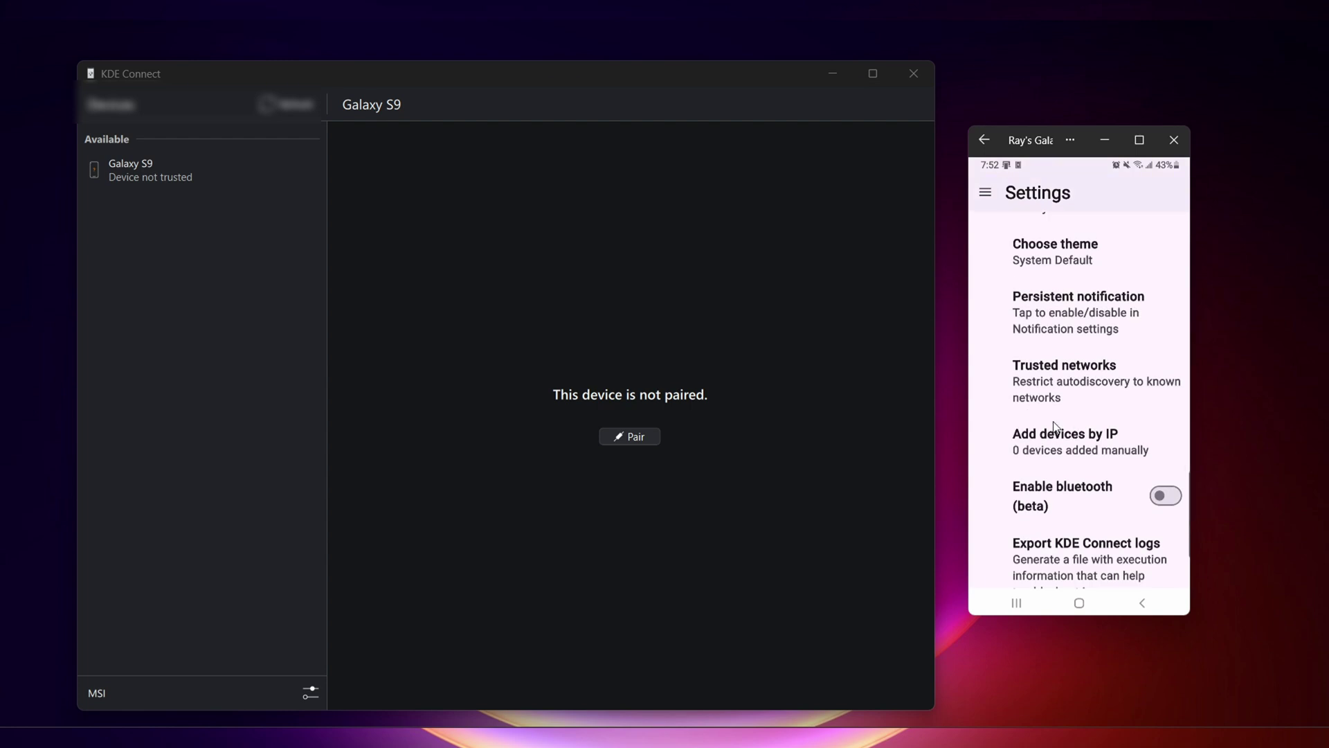
left_click(1165, 497)
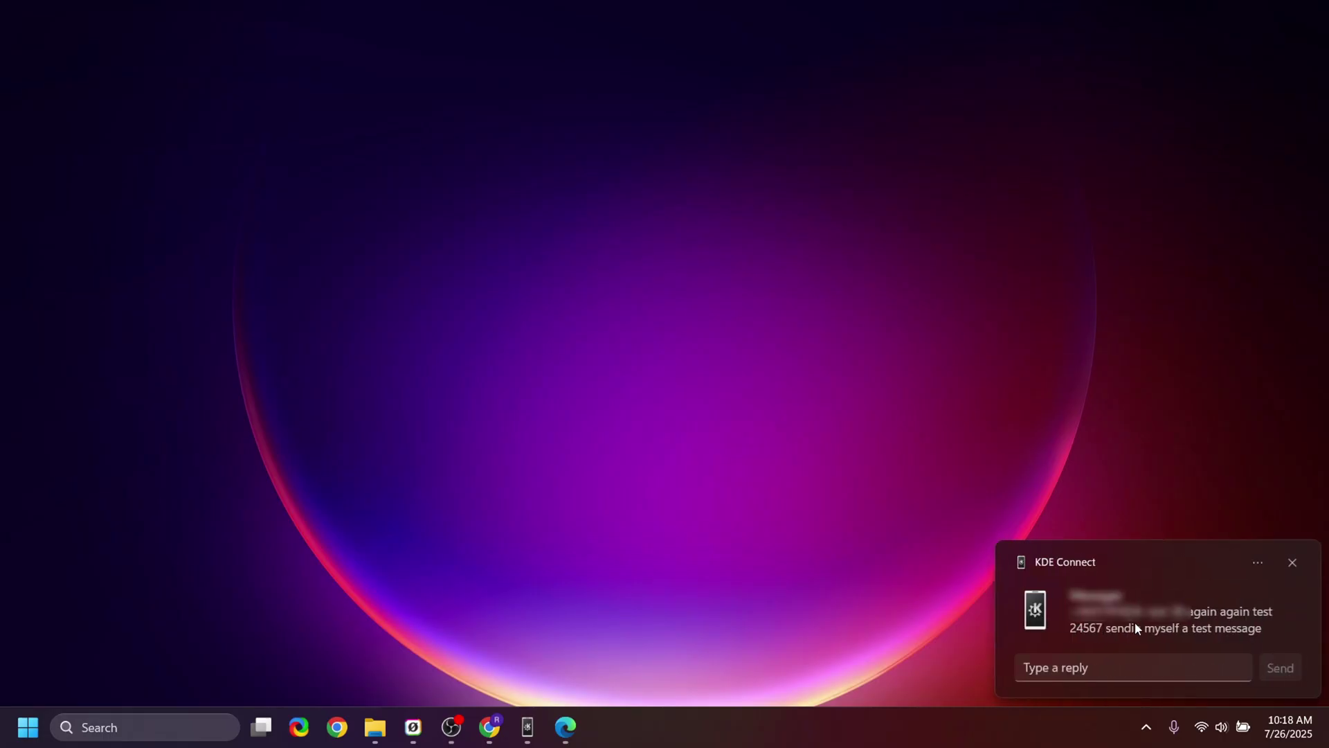
- Send the reply 'Replying to myself!' from the PC's Messages notification
left_click(1088, 675)
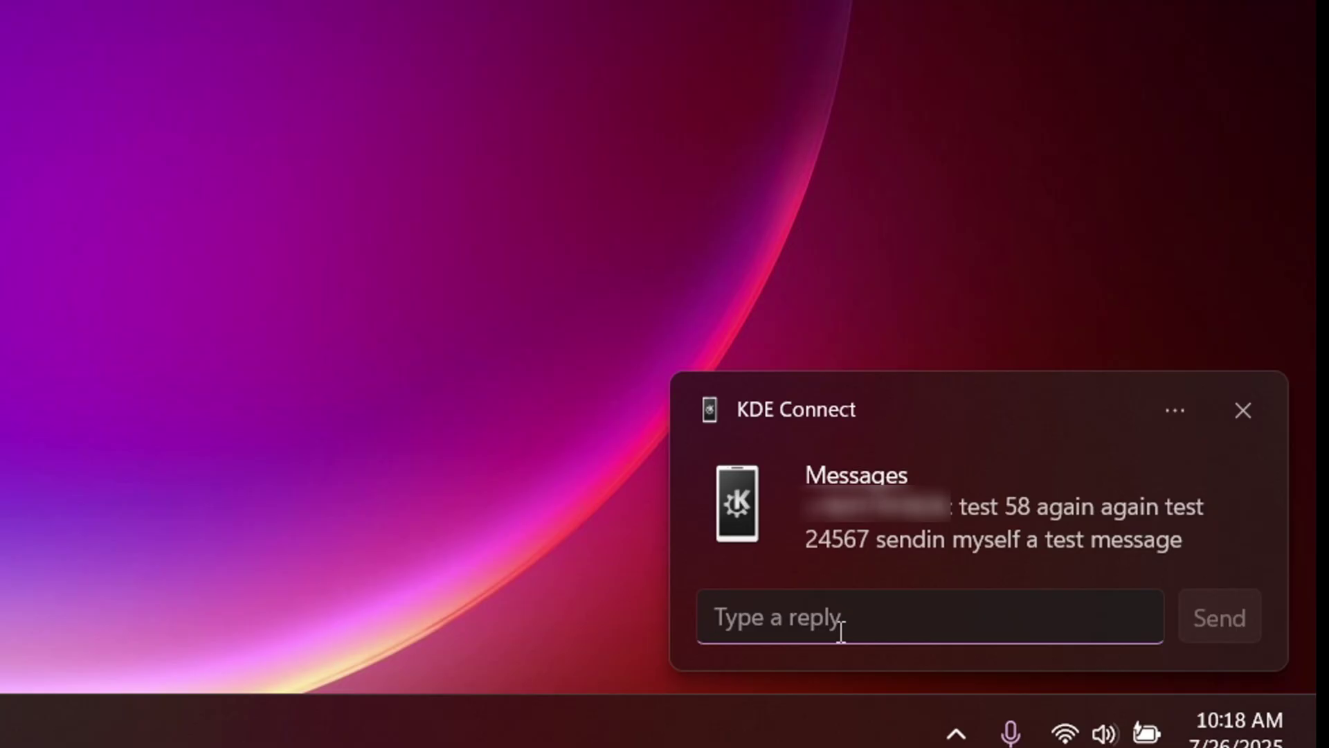
type("Repl")
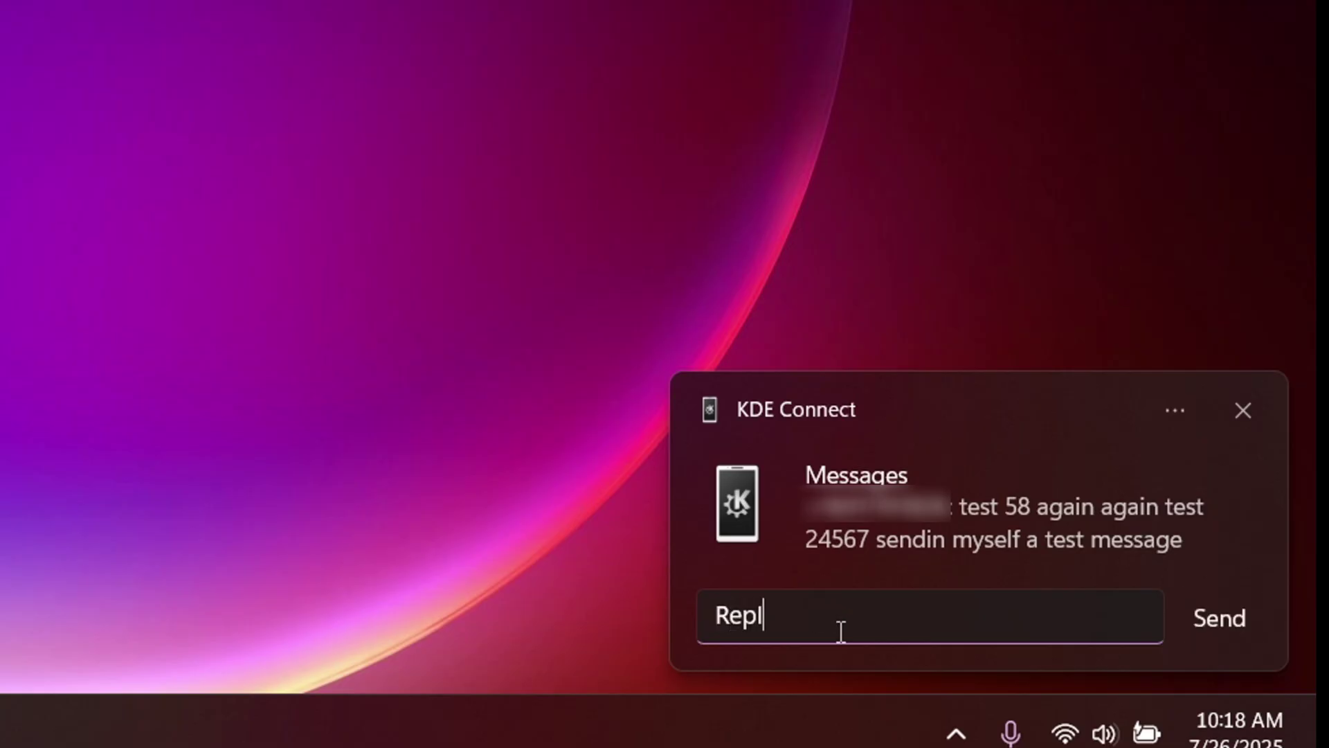
type("ying to myself!")
left_click(1023, 618)
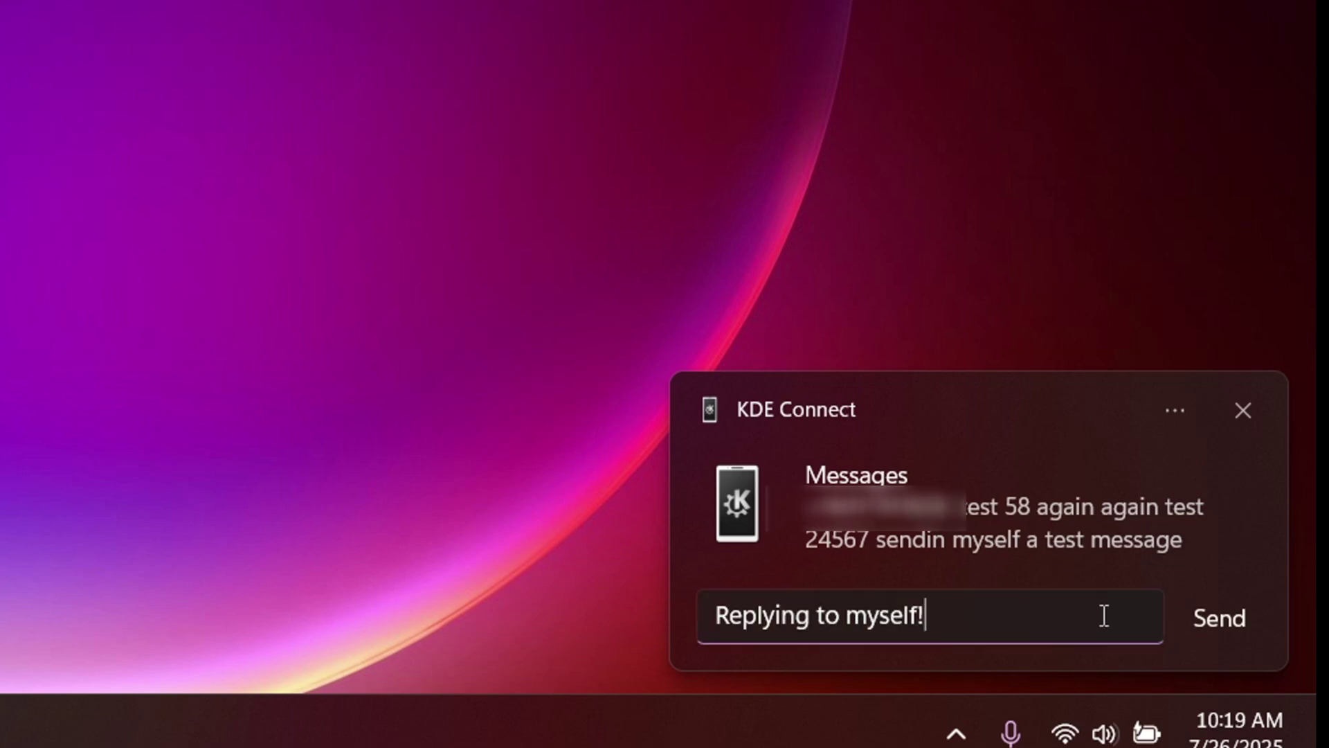
left_click(1237, 609)
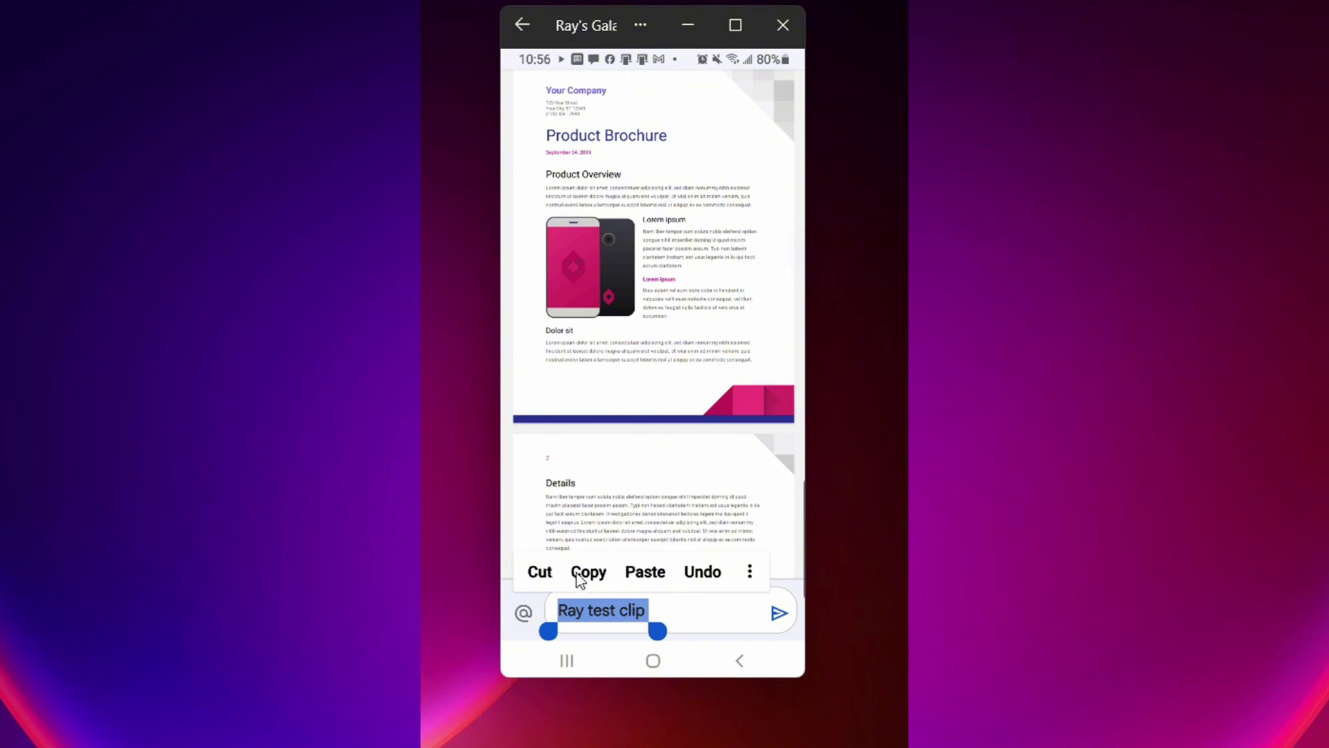
- Copy the test clip text on the phone and send the clipboard to the PC
left_click(589, 572)
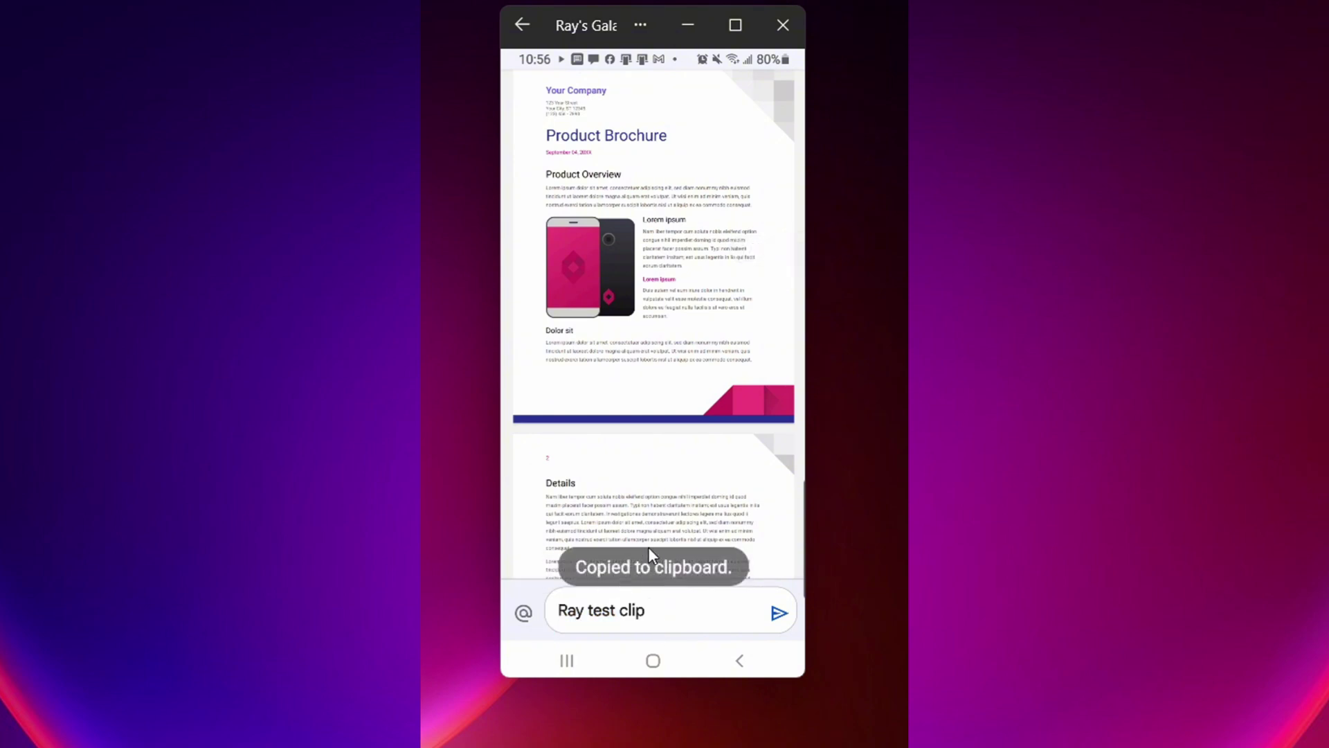
left_click(568, 661)
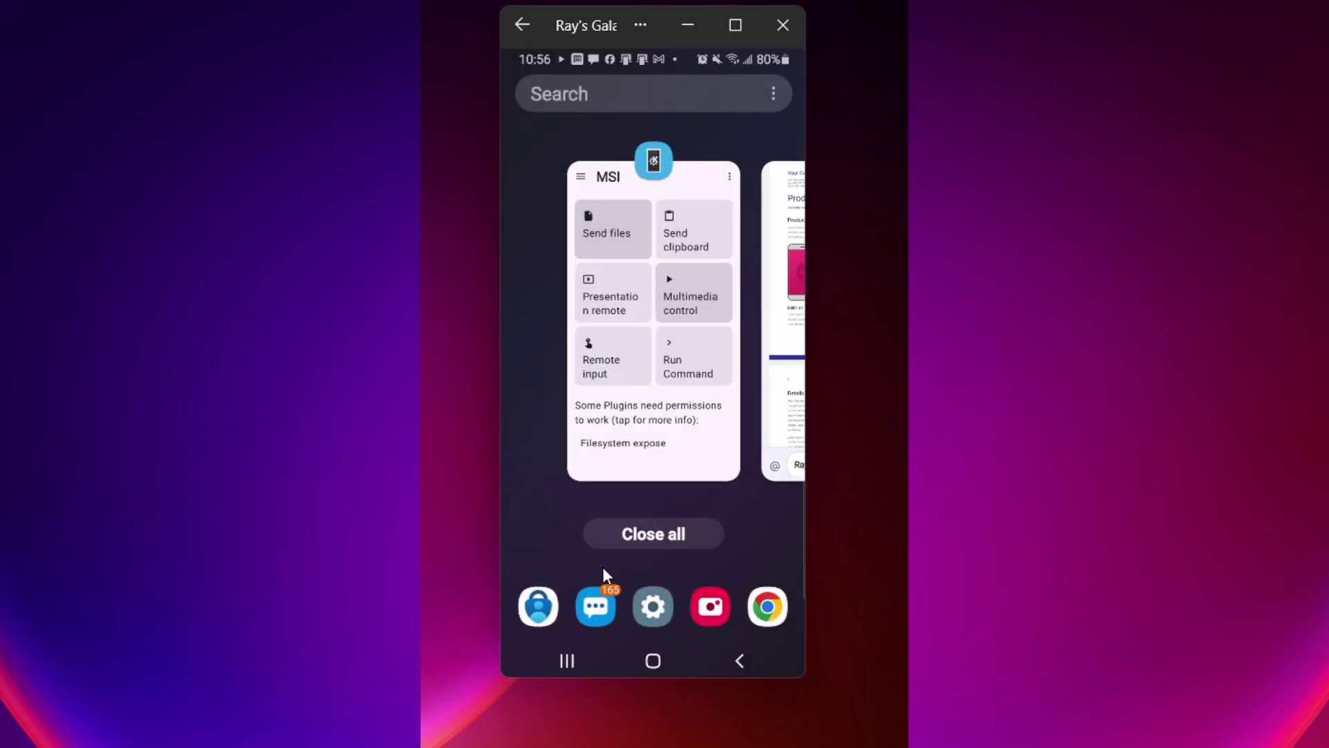
left_click(697, 294)
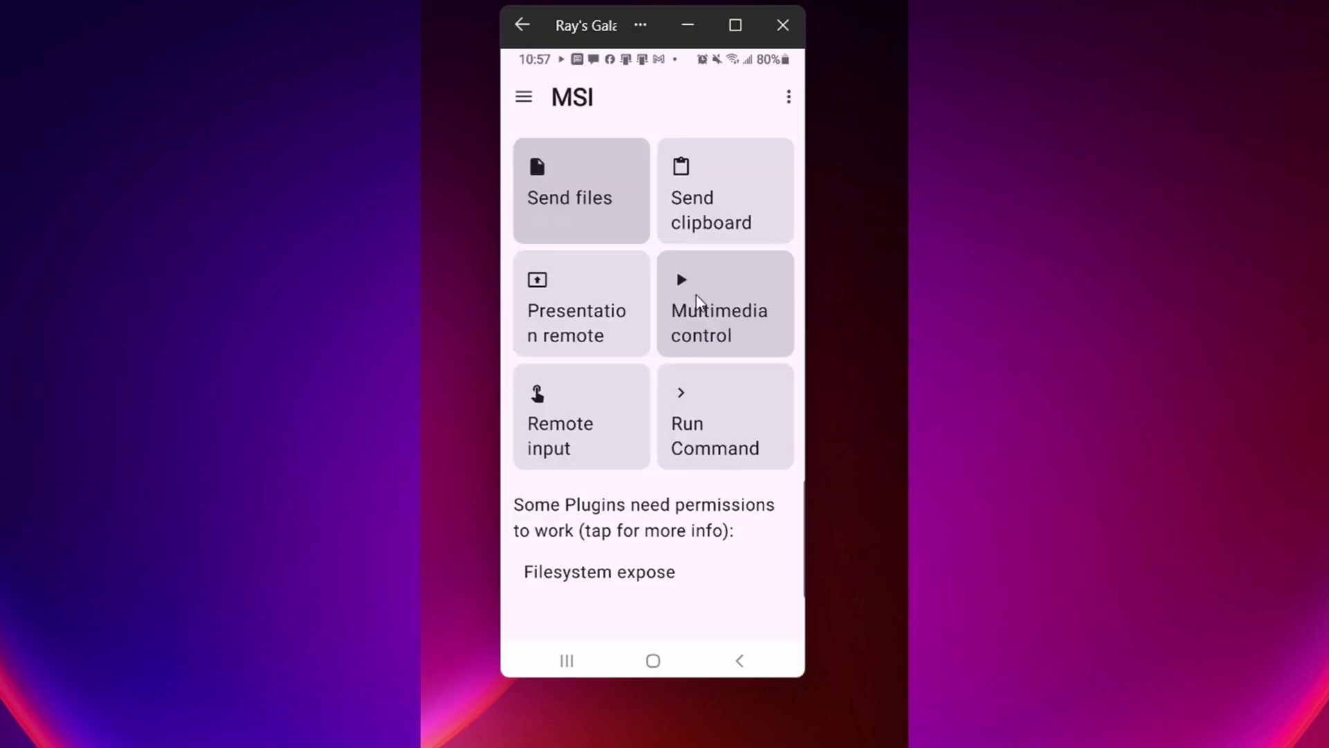
left_click(743, 197)
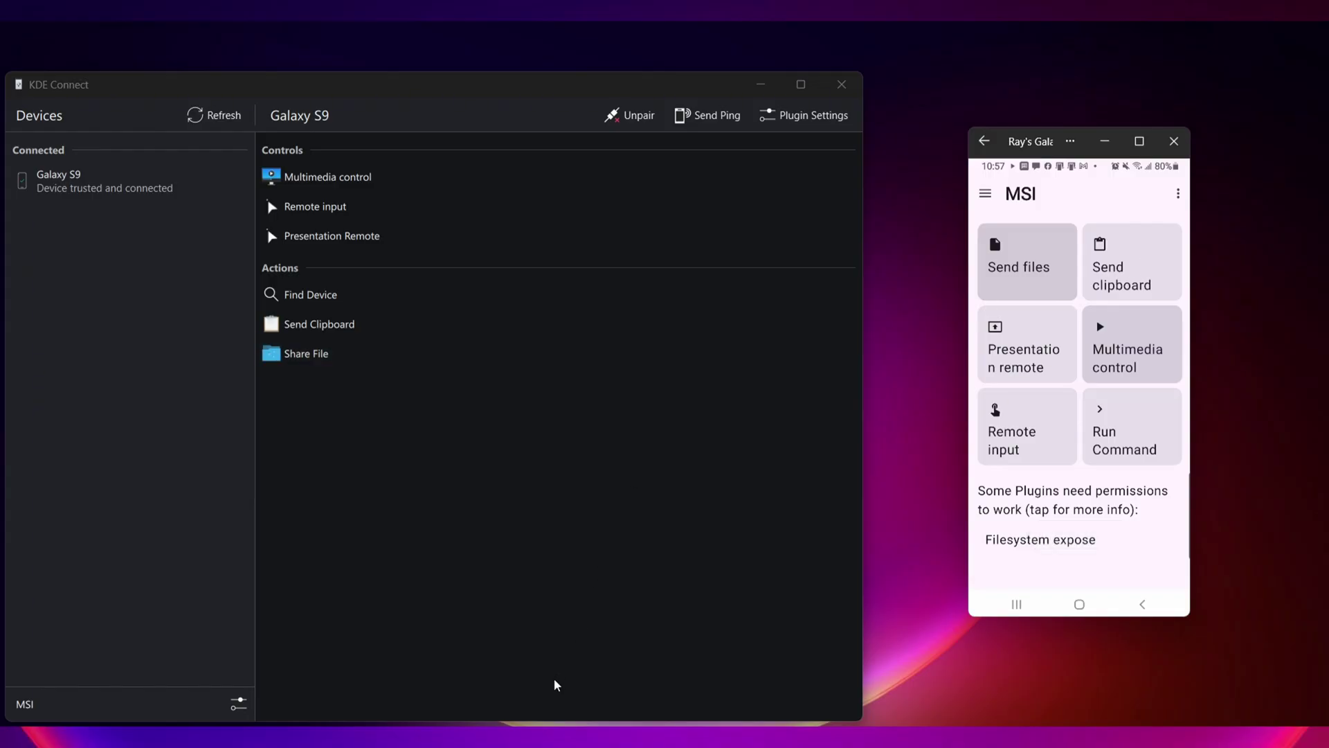
- Paste the received 'Ray test clip' text into the empty Google Doc
mouse_move(489, 737)
left_click(489, 647)
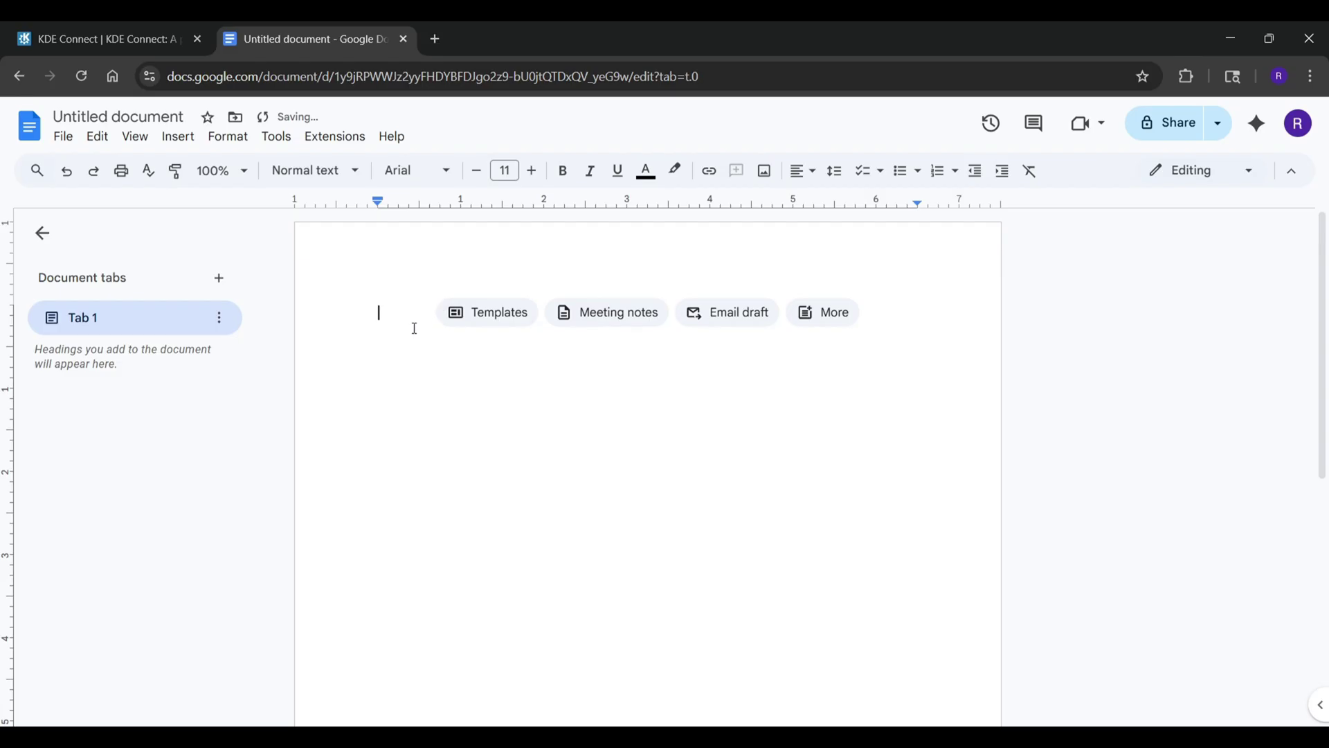
right_click(404, 318)
left_click(460, 389)
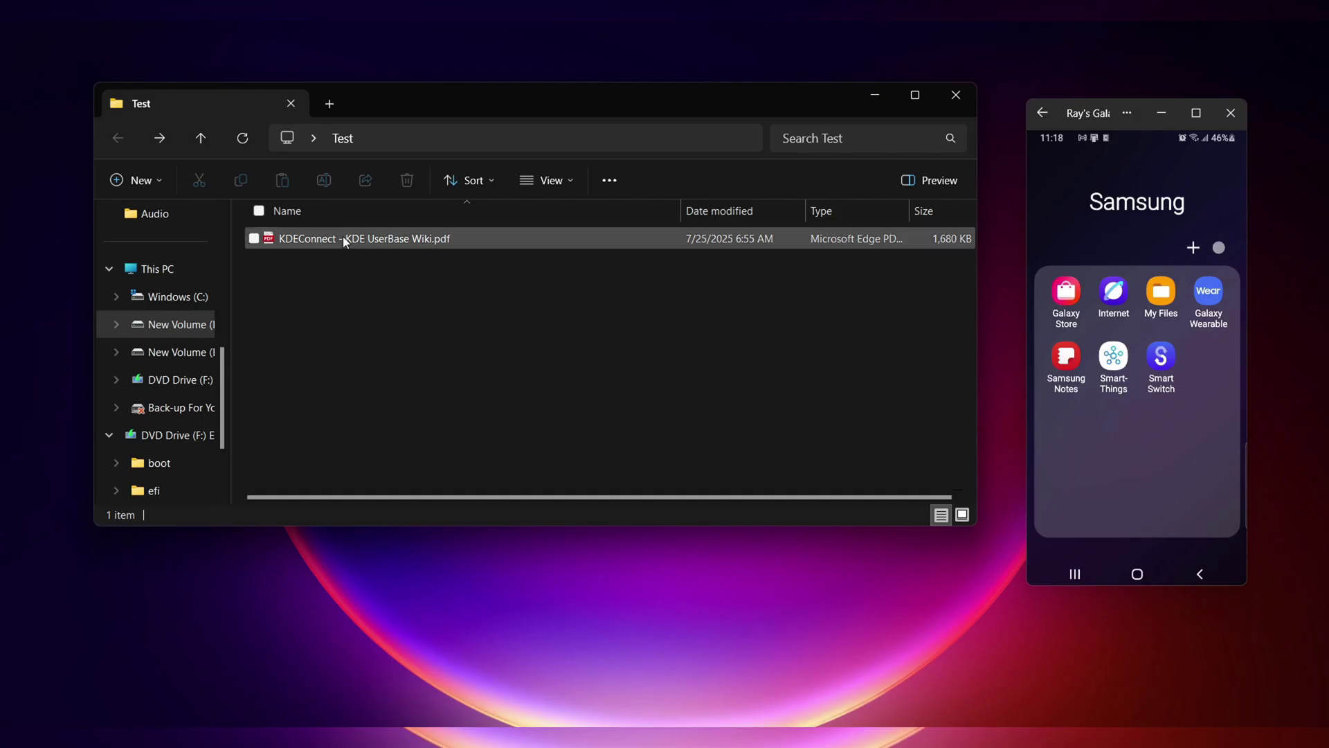
left_click(343, 236)
- Send 'KDEConnect - KDE UserBase Wiki.pdf' to the phone, check it in Received from PC, then close Explorer
right_click(344, 238)
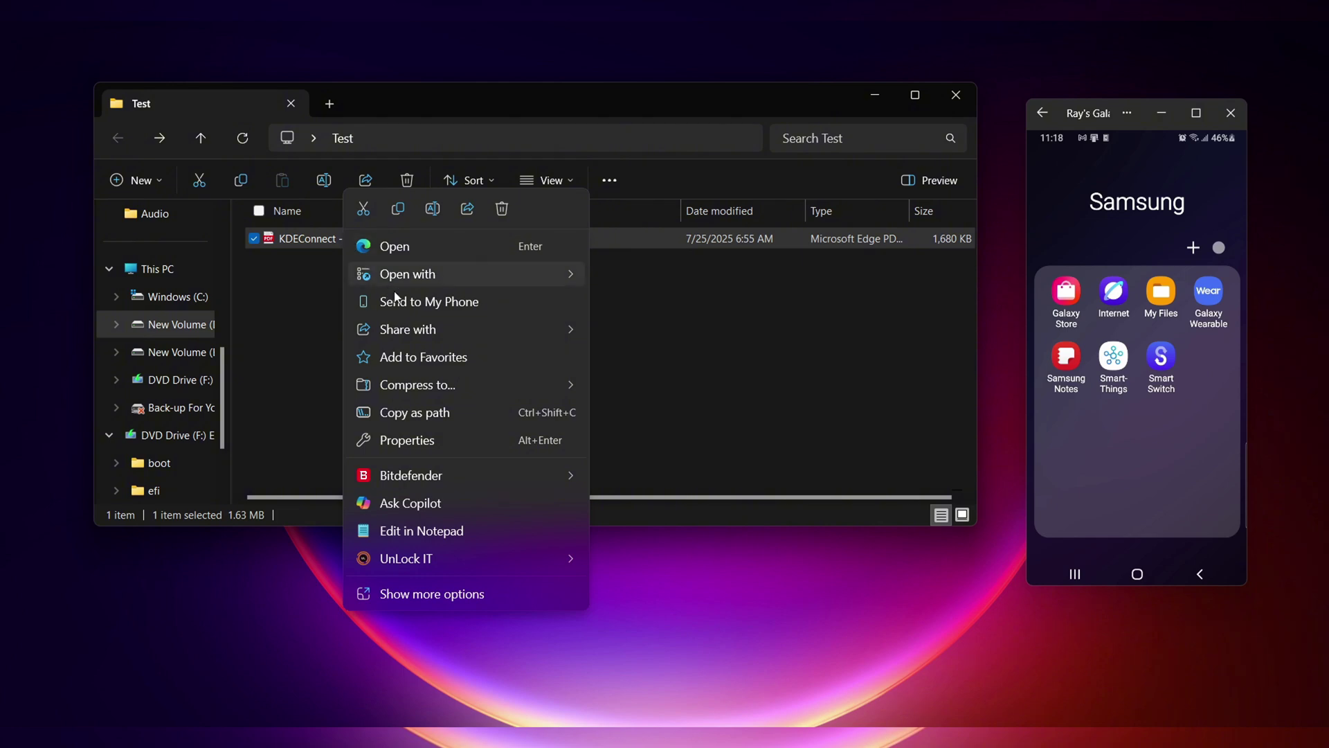
left_click(424, 301)
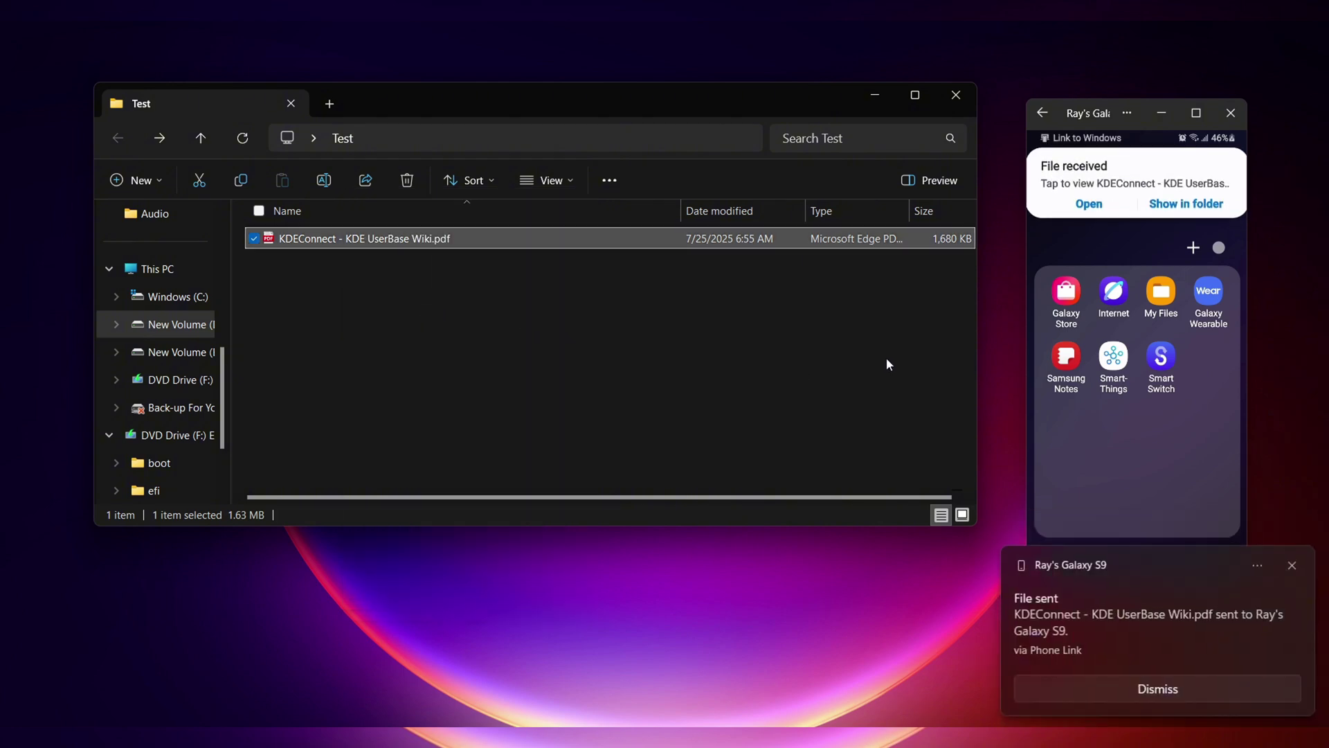
left_click(1186, 204)
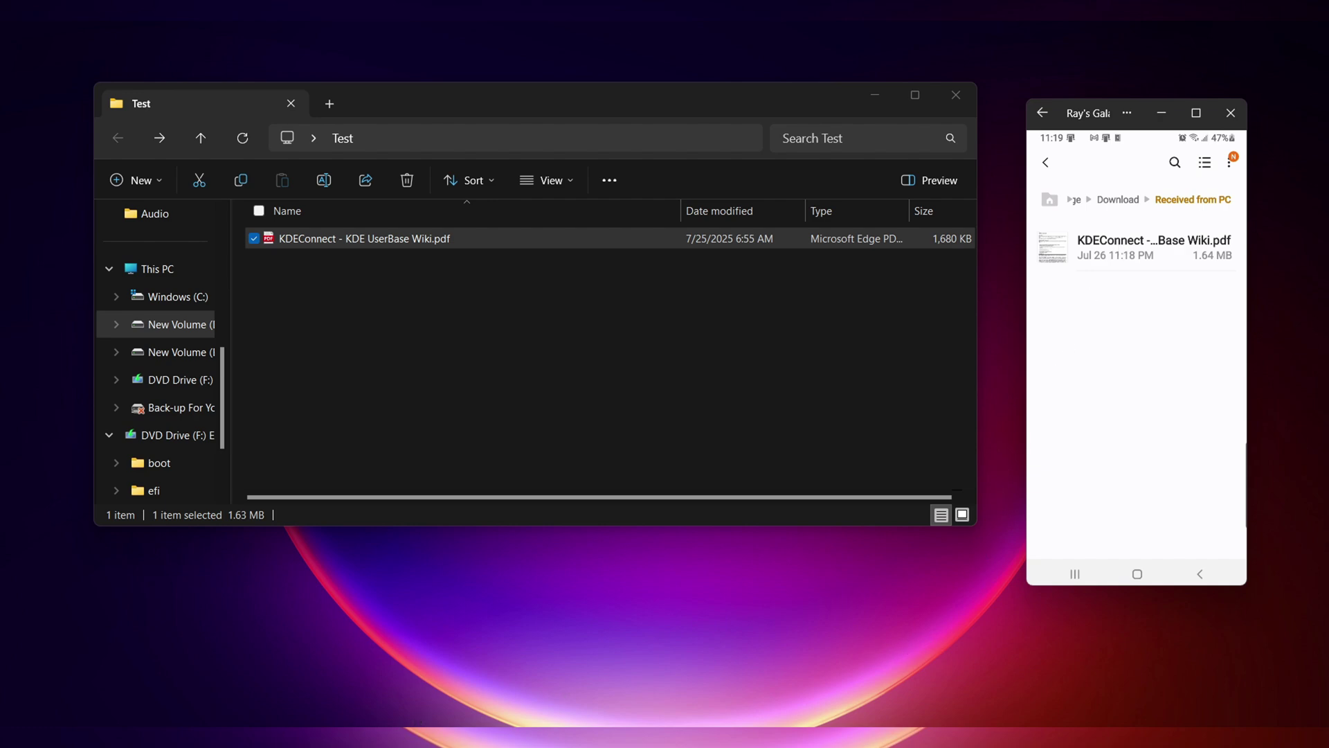
mouse_move(452, 737)
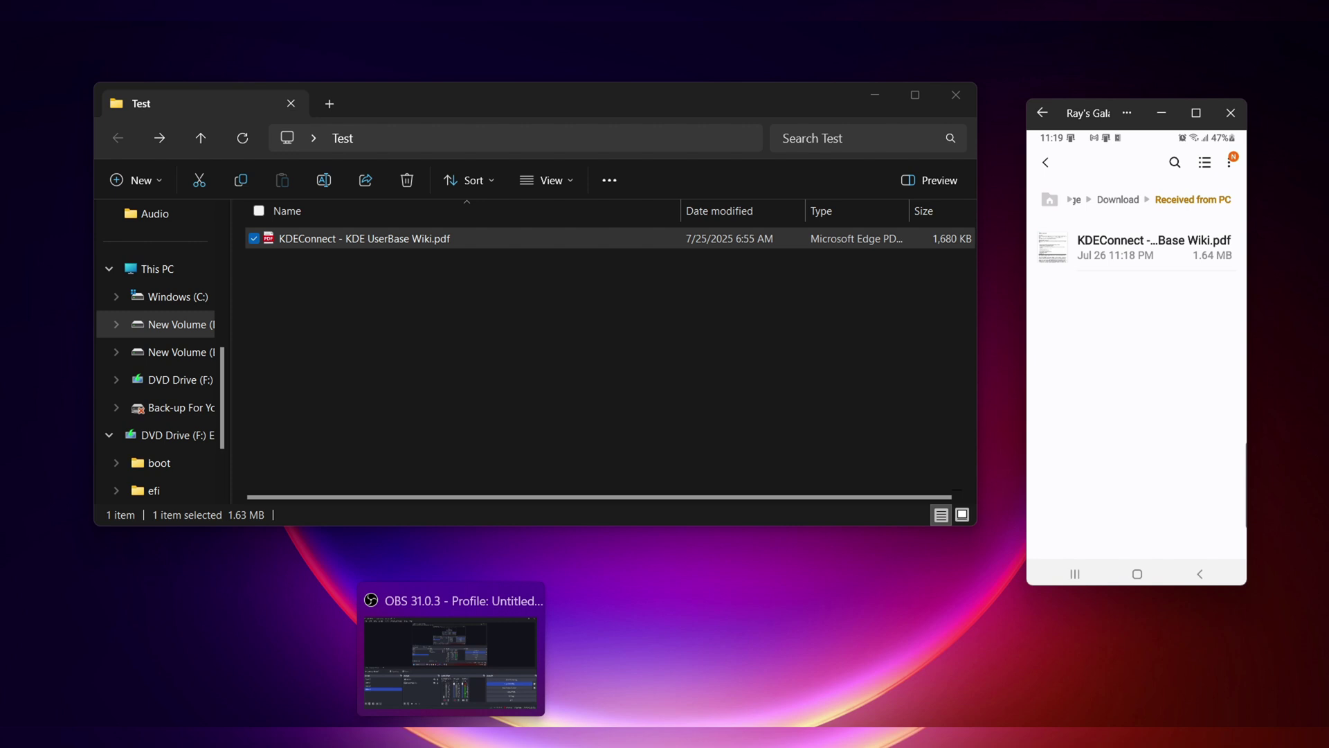
left_click(970, 98)
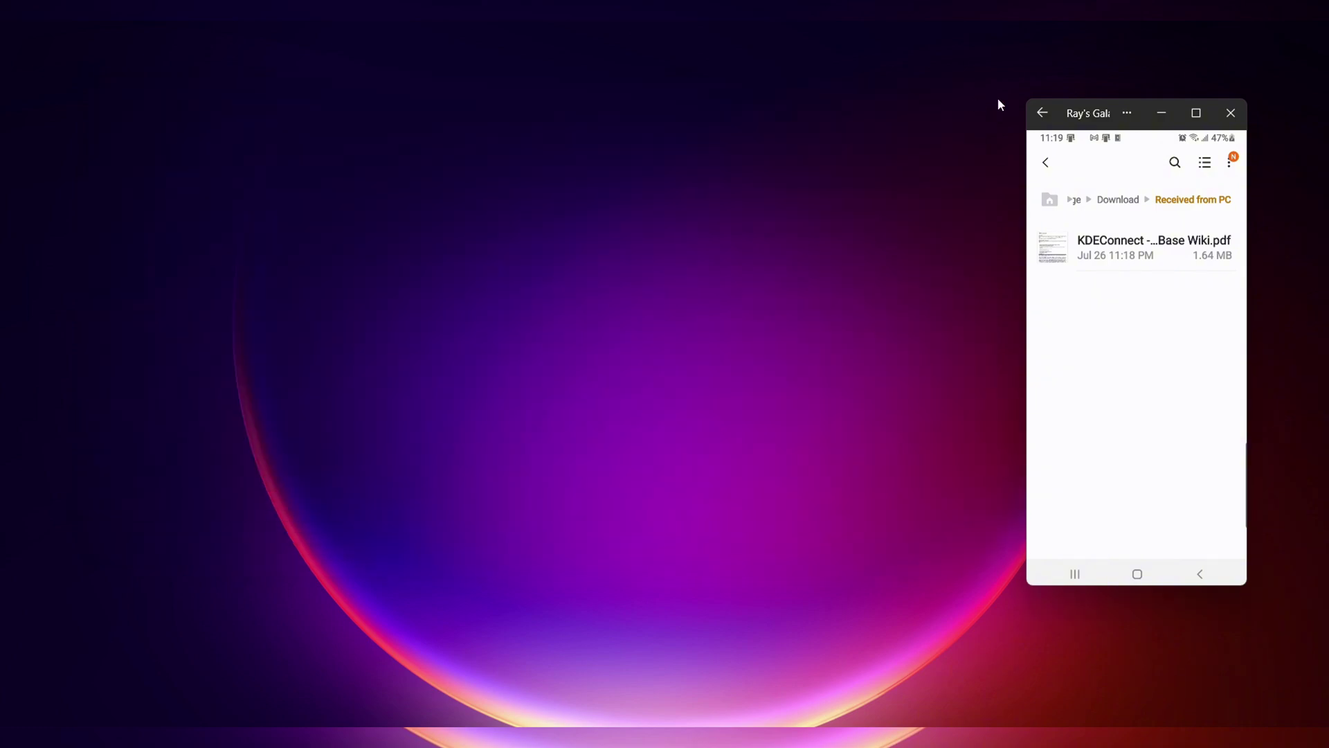
- Scroll the KDE Connect web page down to its footer from the phone, then start the YouTube video playing
left_click_drag(1101, 119, 720, 124)
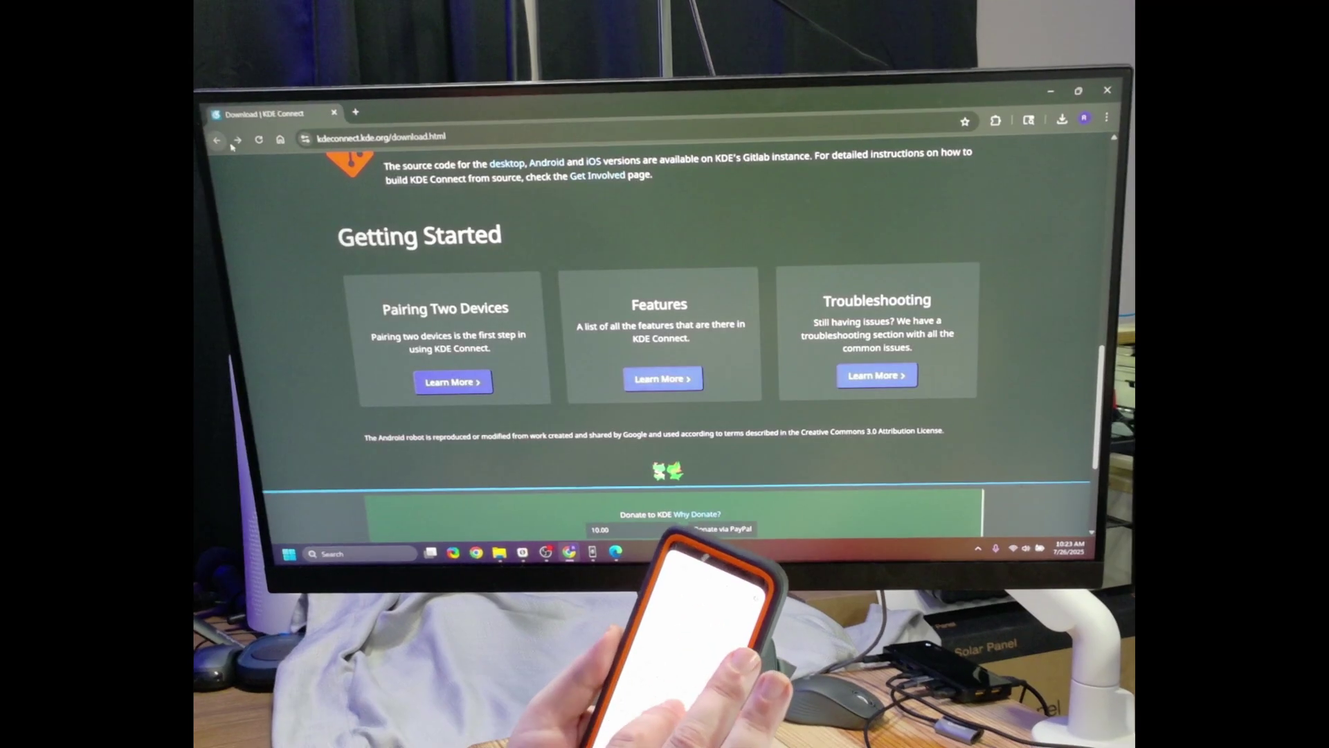
left_click_drag(537, 235, 1113, 140)
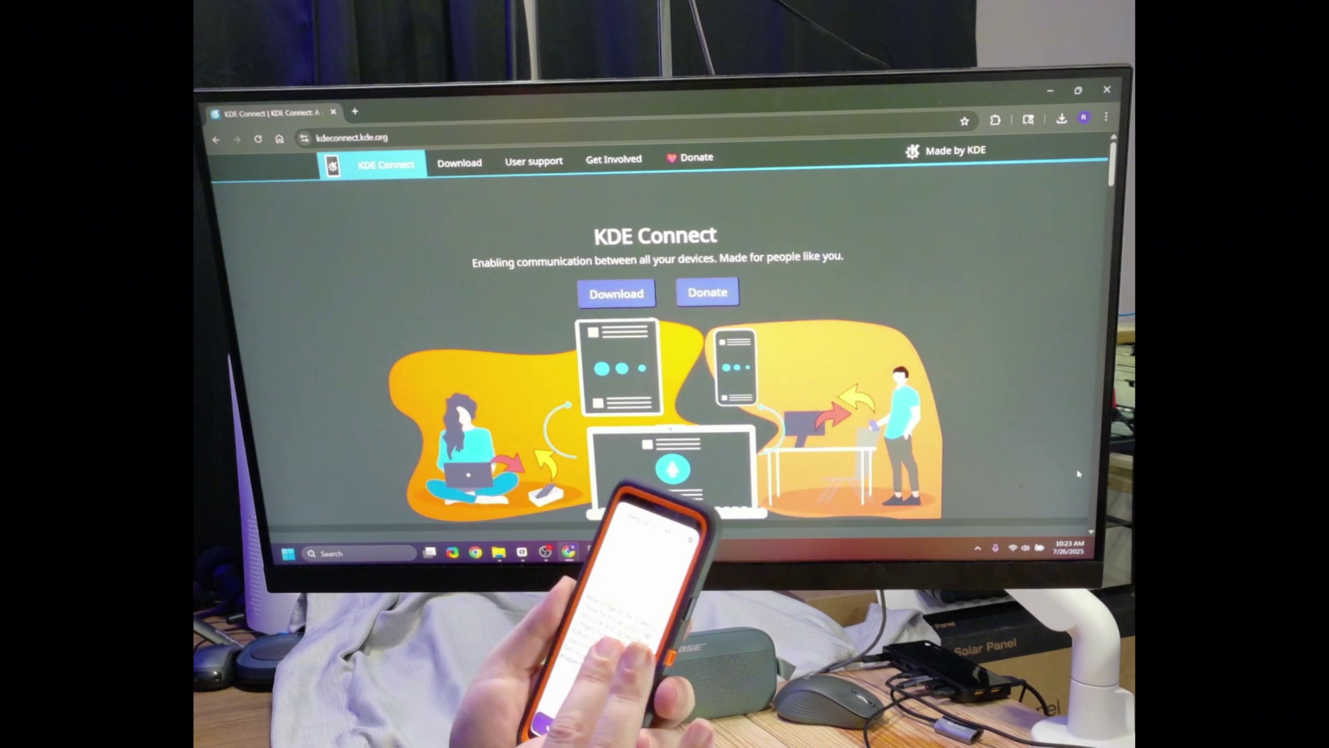
scroll(1077, 470, "down", 20)
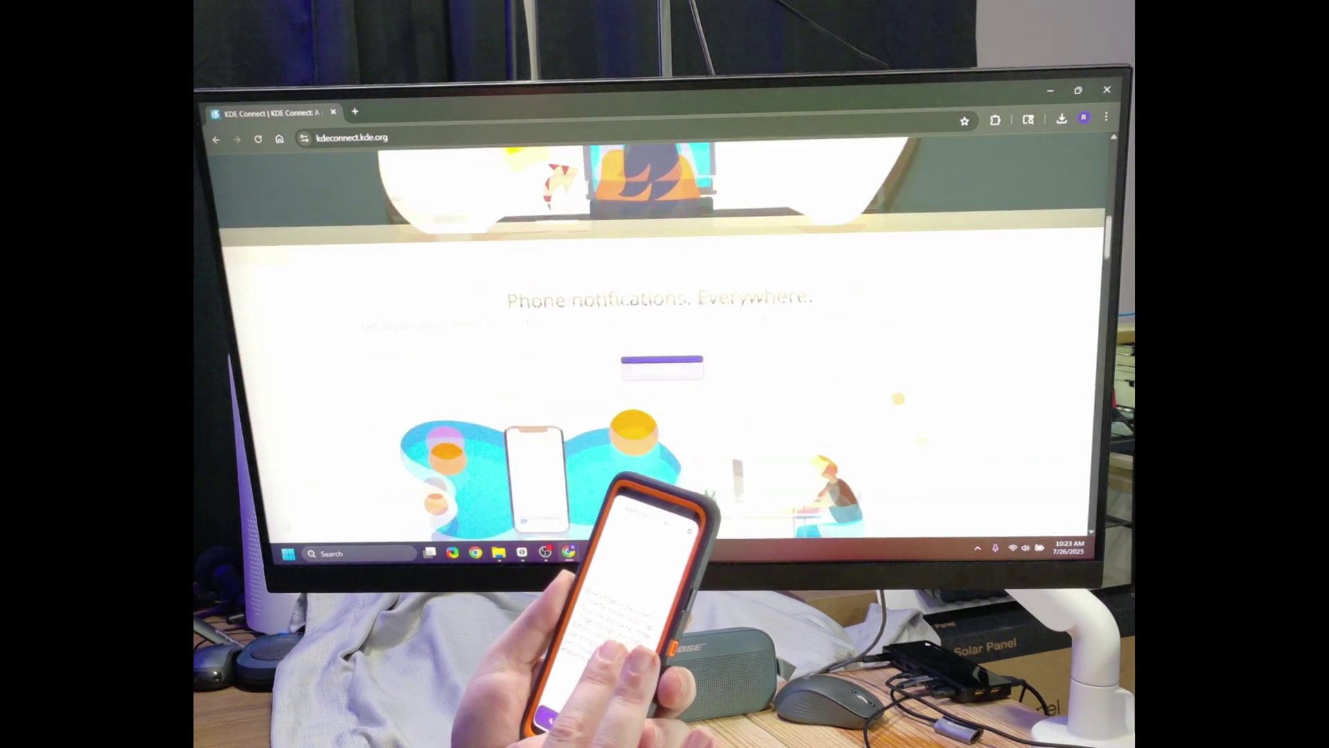
scroll(665, 339, "down", 20)
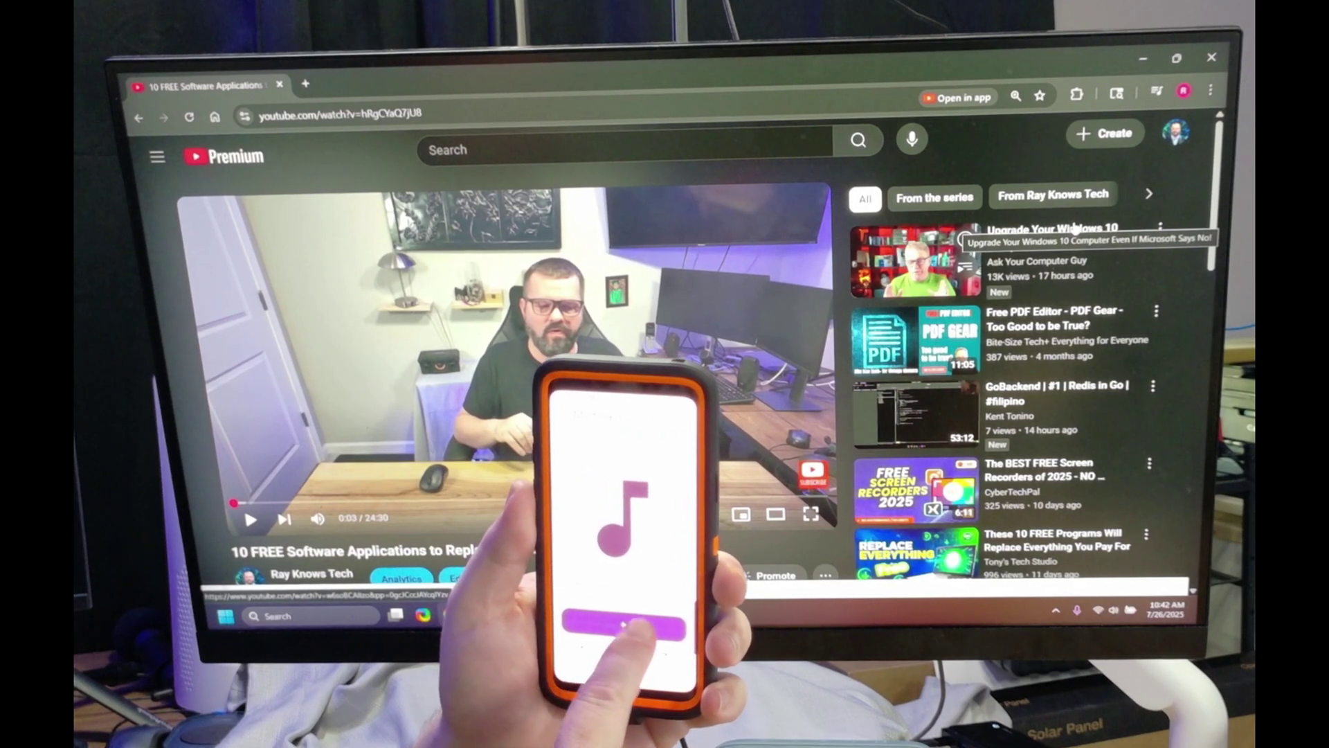
key("XF86AudioPlay")
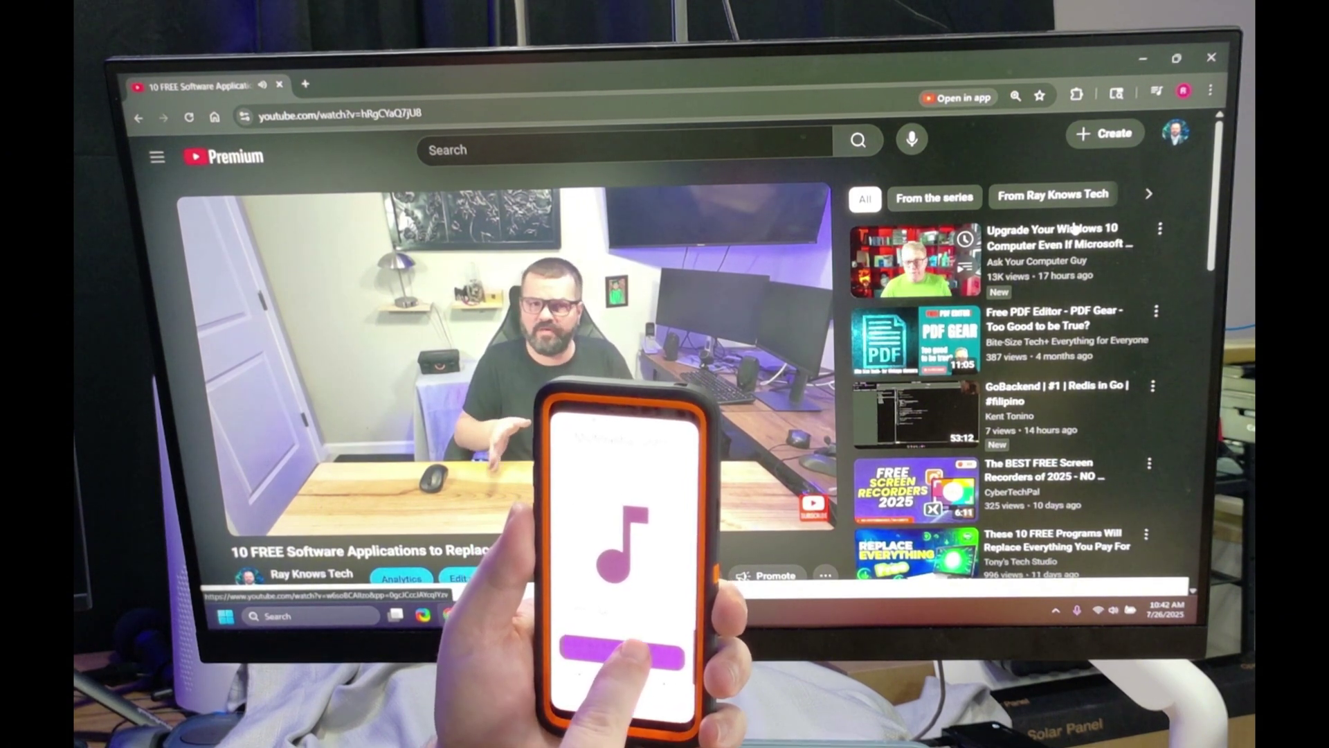
- Pause YouTube, advance the slideshow four slides to the Berry Books persona, and ring the Galaxy S9
key("XF86AudioPlay")
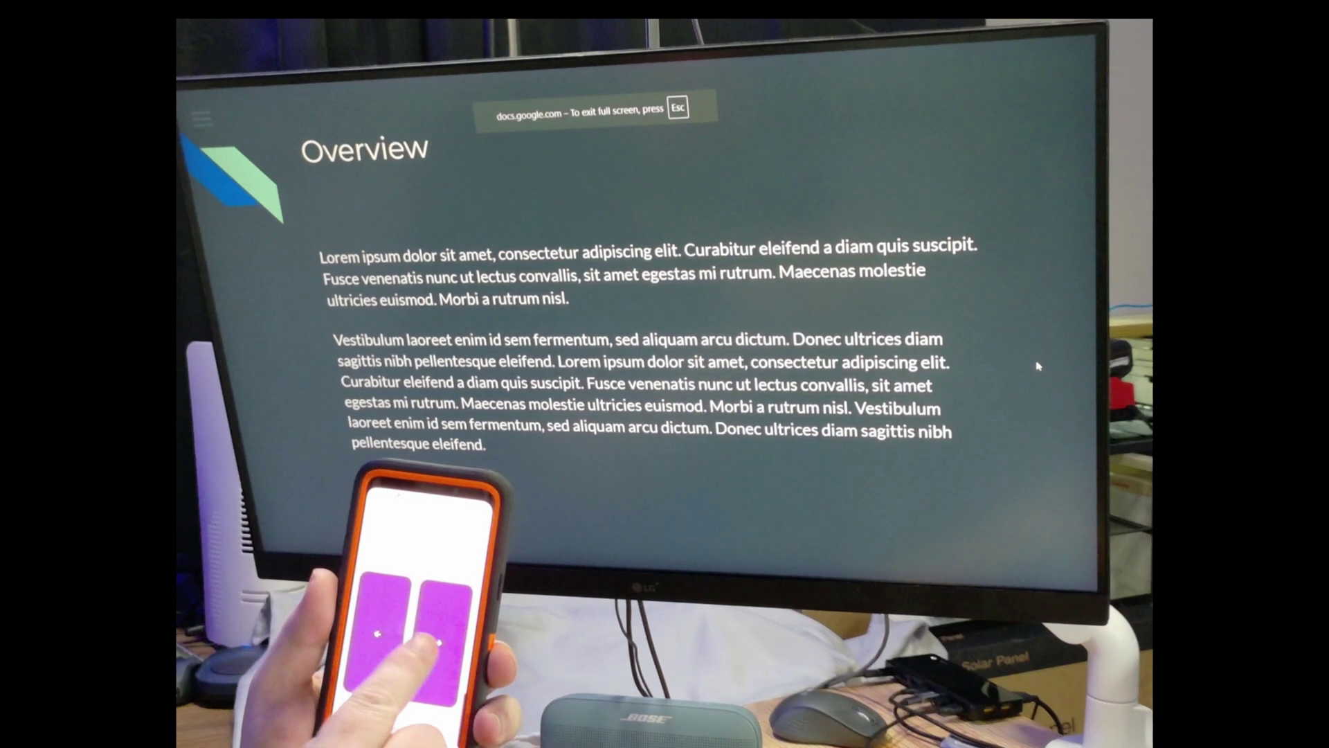
key("Right")
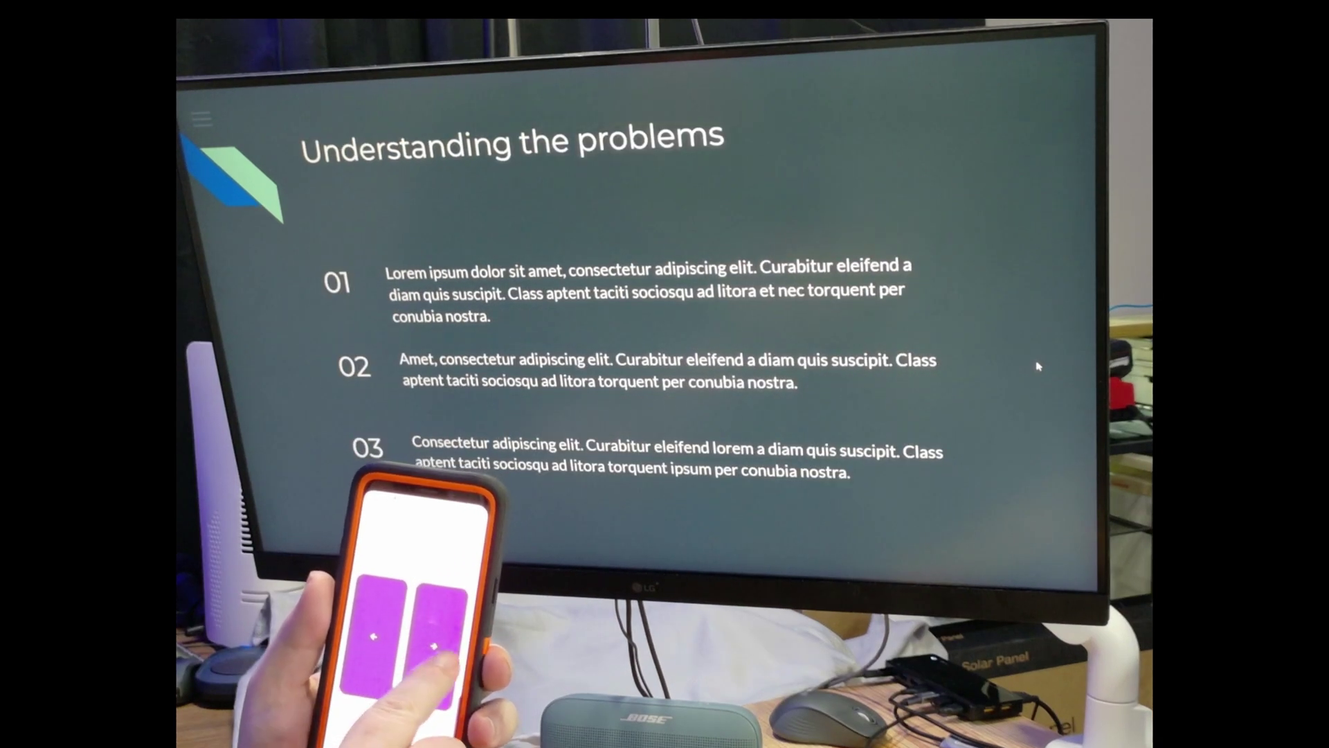
key("Right")
key("Right")
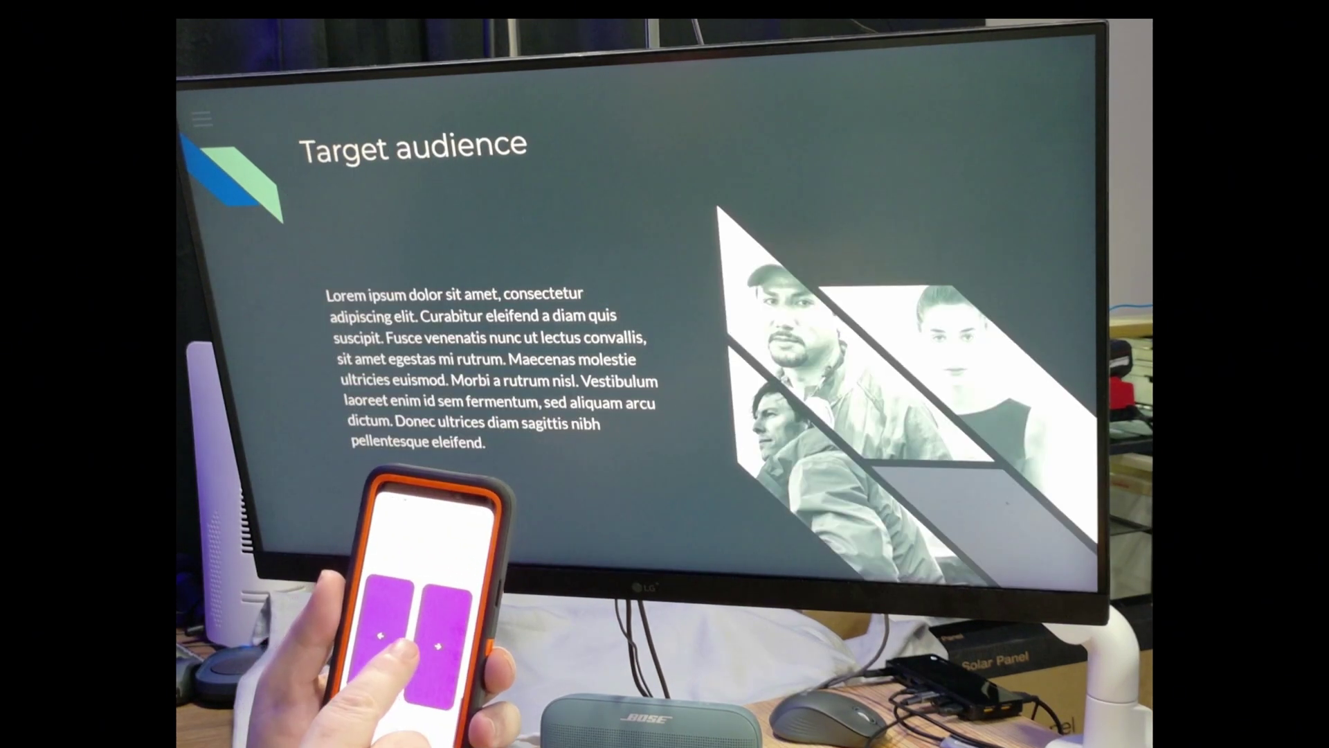
key("Right")
key("Right")
key("Right")
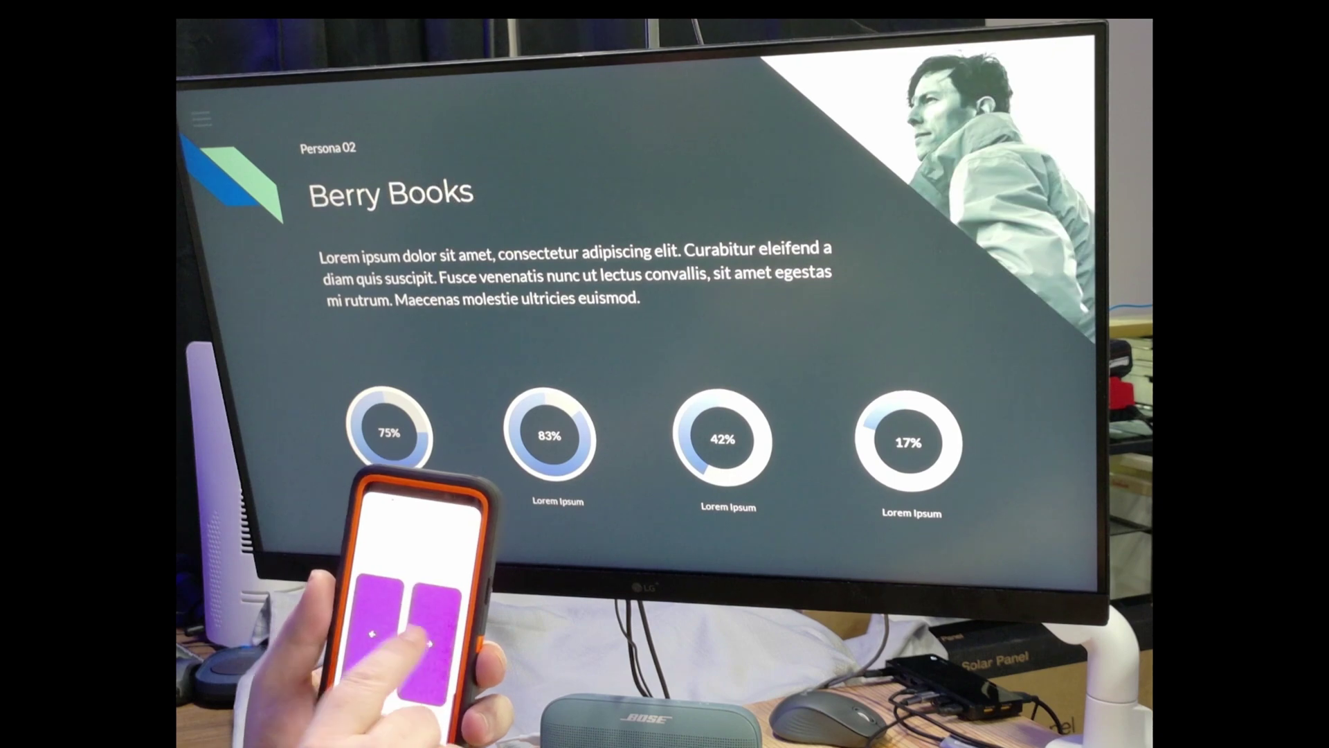
key("Right")
key("Right")
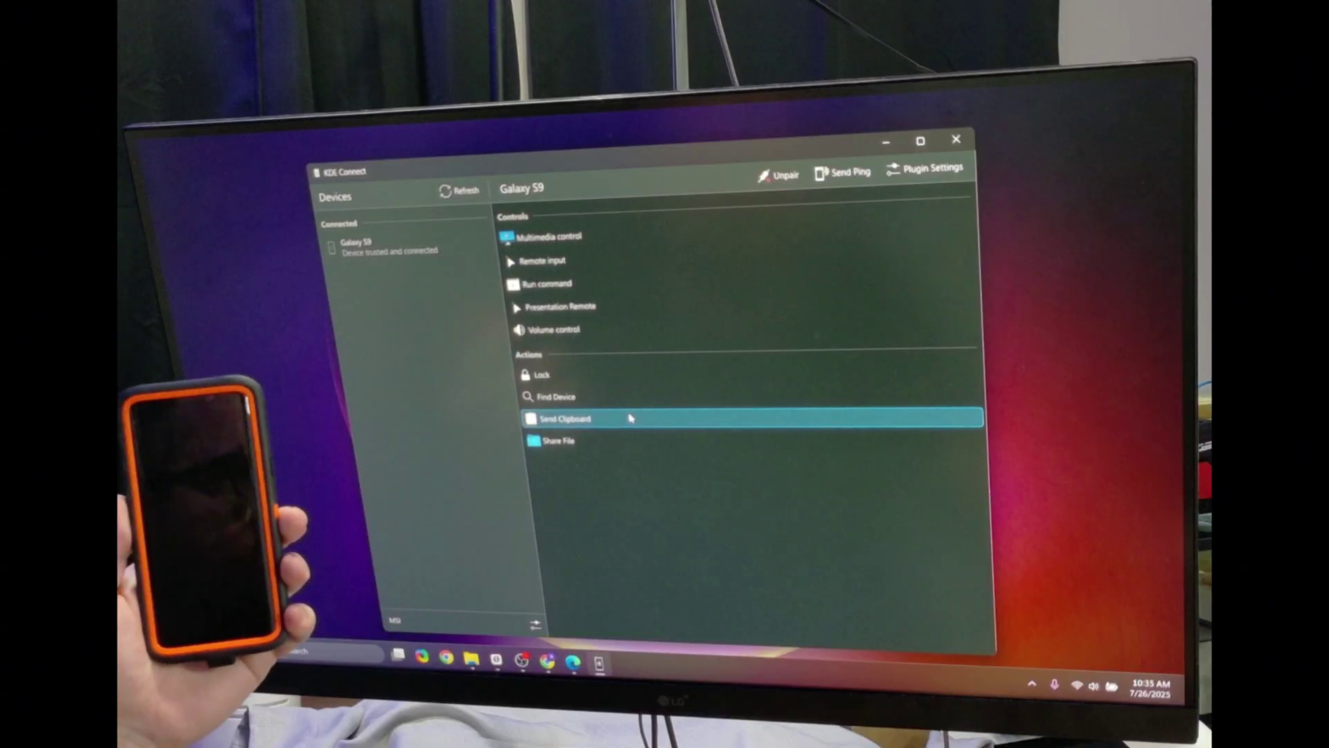
left_click(612, 397)
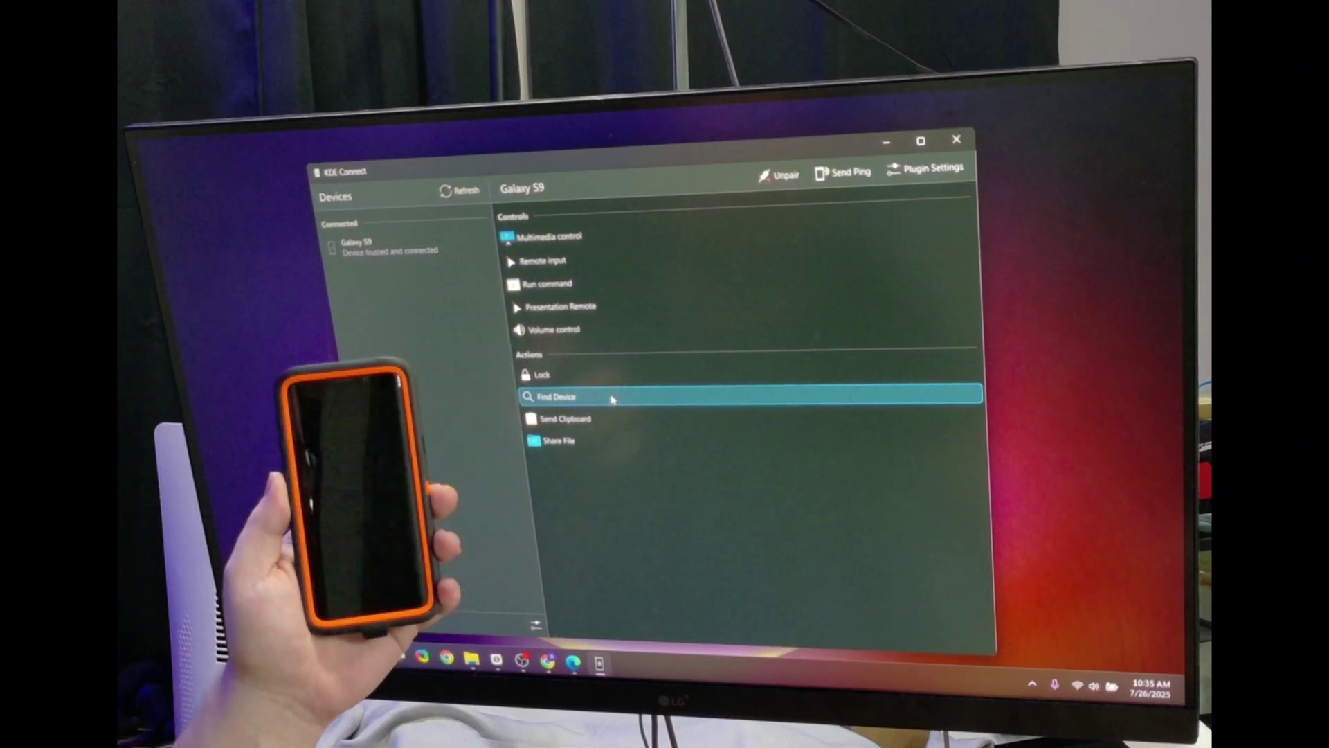